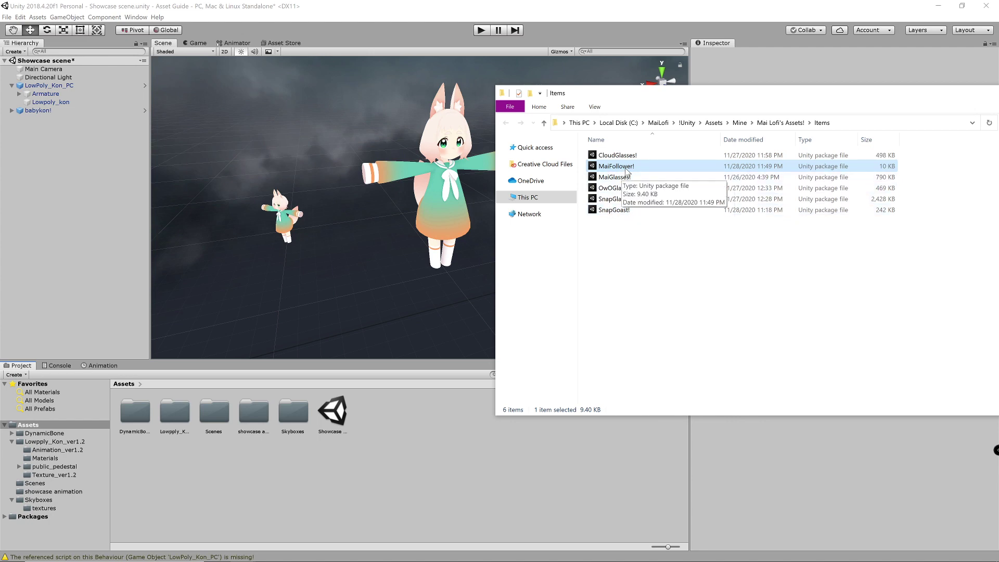
# - Import the MaiFollower! Unity package from the Items folder into the project's Assets, keeping all of its contents included
pyautogui.moveTo(618, 166); pyautogui.dragTo(389, 233)
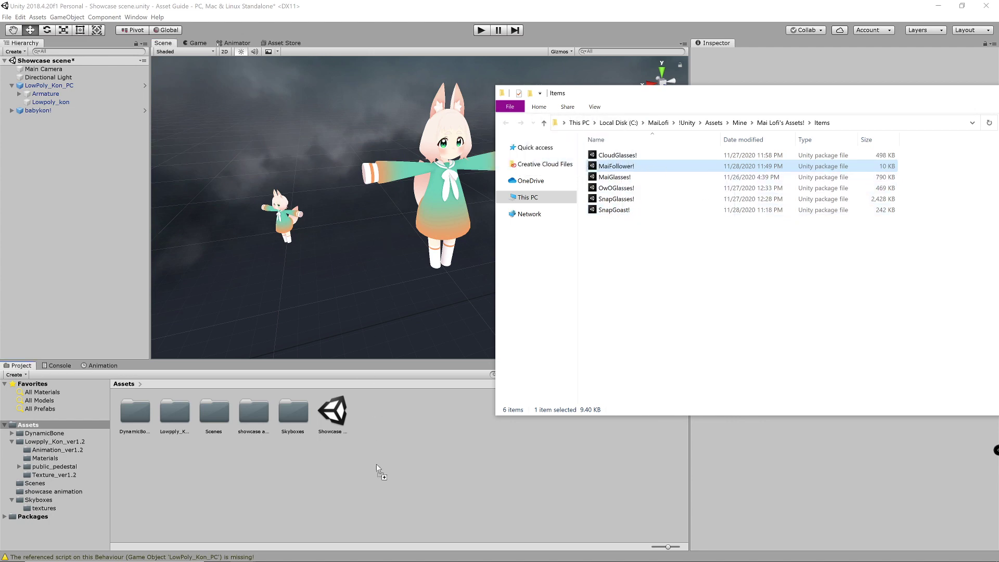
pyautogui.moveTo(380, 477); pyautogui.dragTo(380, 478)
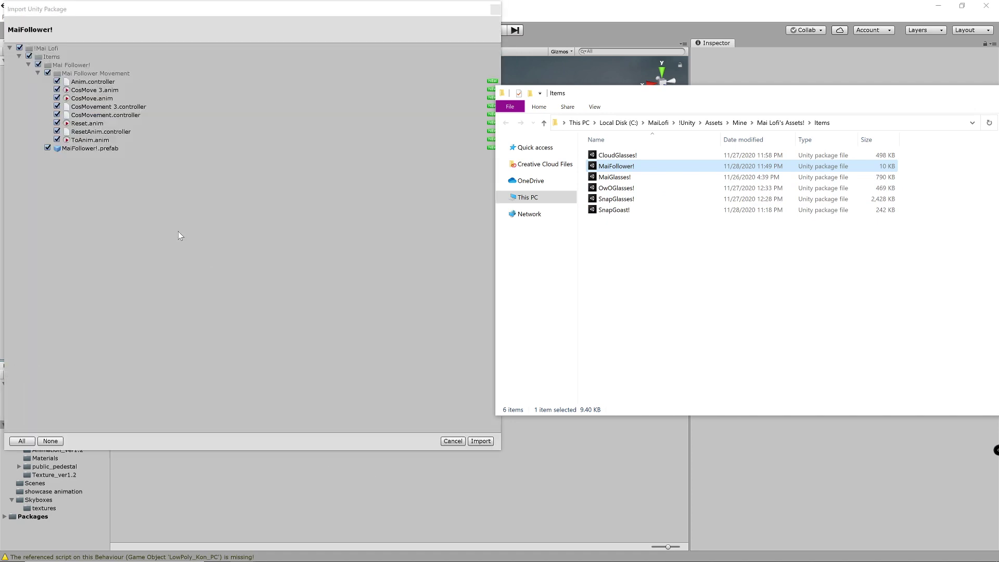
pyautogui.click(491, 443)
pyautogui.keyDown('alt'); pyautogui.moveTo(461, 312); pyautogui.dragTo(451, 285); pyautogui.keyUp('alt')
pyautogui.moveTo(475, 289); pyautogui.dragTo(465, 301, button='middle')
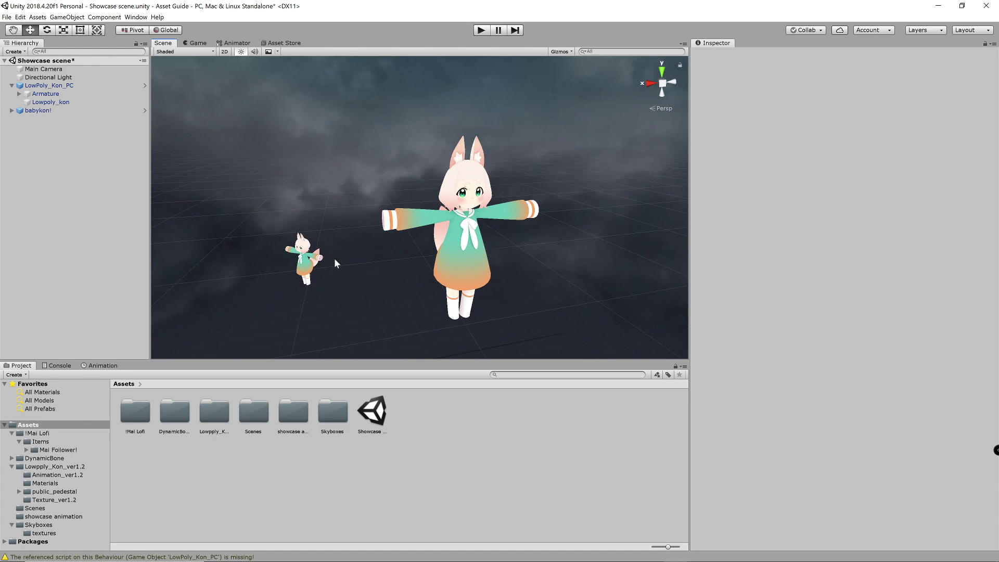
pyautogui.click(40, 111)
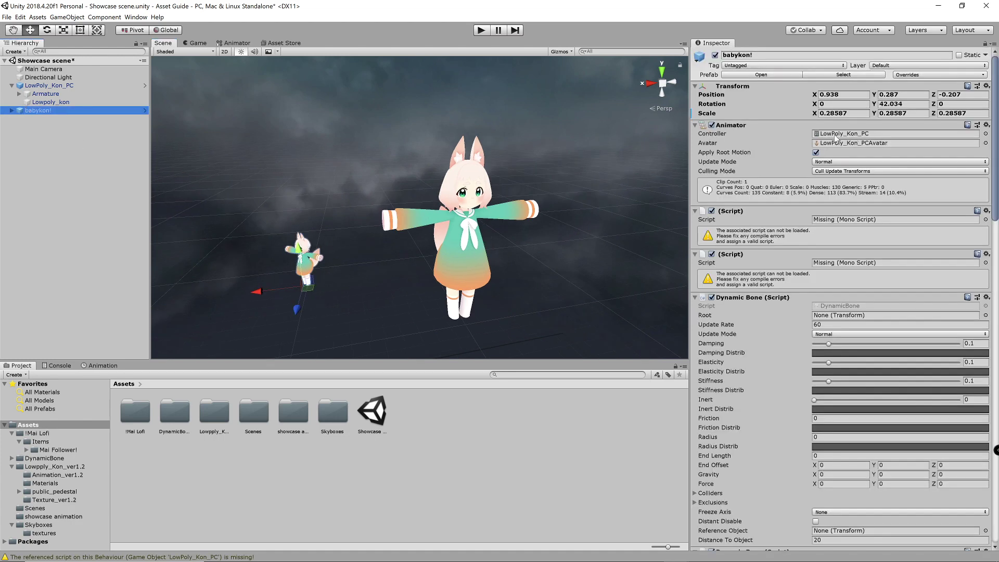
pyautogui.keyDown('alt'); pyautogui.moveTo(317, 254); pyautogui.dragTo(222, 246); pyautogui.keyUp('alt')
pyautogui.keyDown('alt'); pyautogui.moveTo(295, 233); pyautogui.dragTo(336, 226); pyautogui.keyUp('alt')
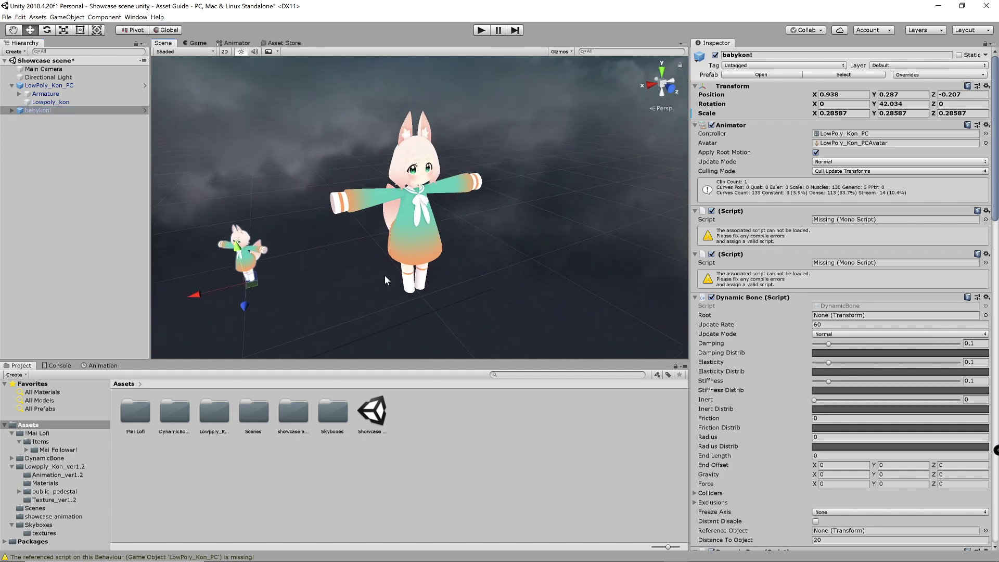
# - Add the MaiFollower! prefab from Assets/!Mai Lofi/Items/Mai Follower! to the scene as a root object
pyautogui.doubleClick(137, 412)
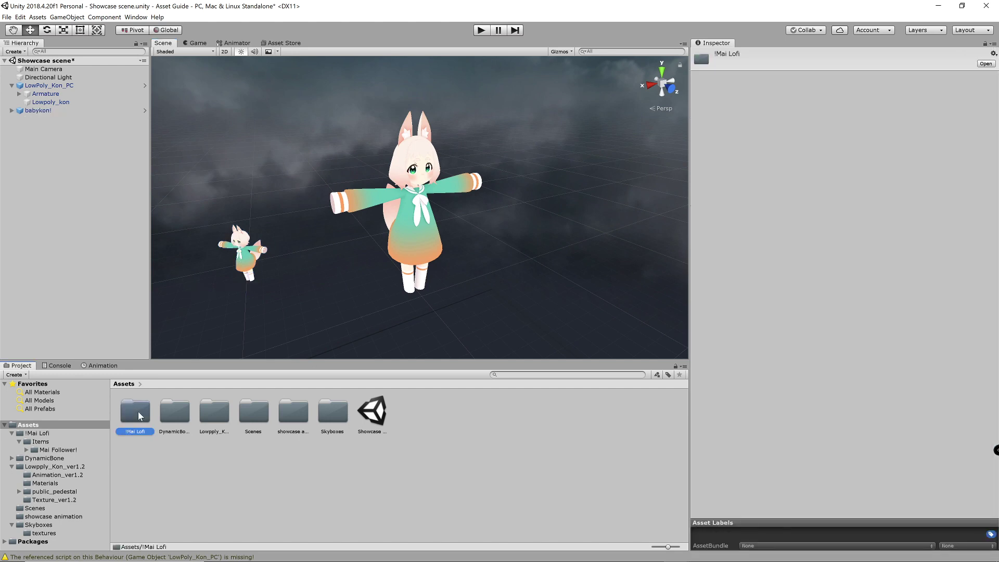
pyautogui.click(138, 413)
pyautogui.doubleClick(138, 412)
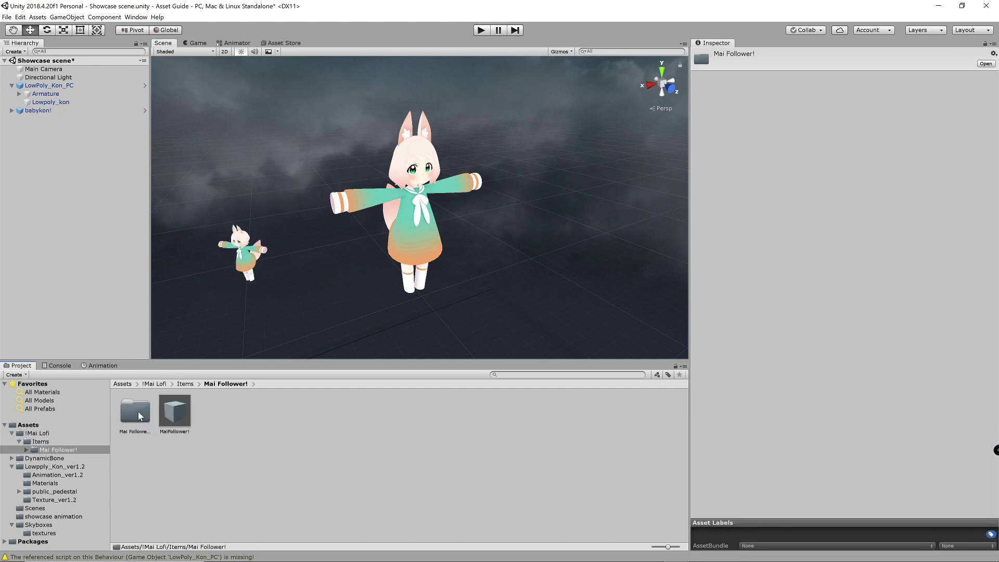
pyautogui.moveTo(167, 414); pyautogui.dragTo(198, 265)
pyautogui.moveTo(58, 224); pyautogui.dragTo(59, 226)
pyautogui.moveTo(344, 155); pyautogui.dragTo(330, 203, button='middle')
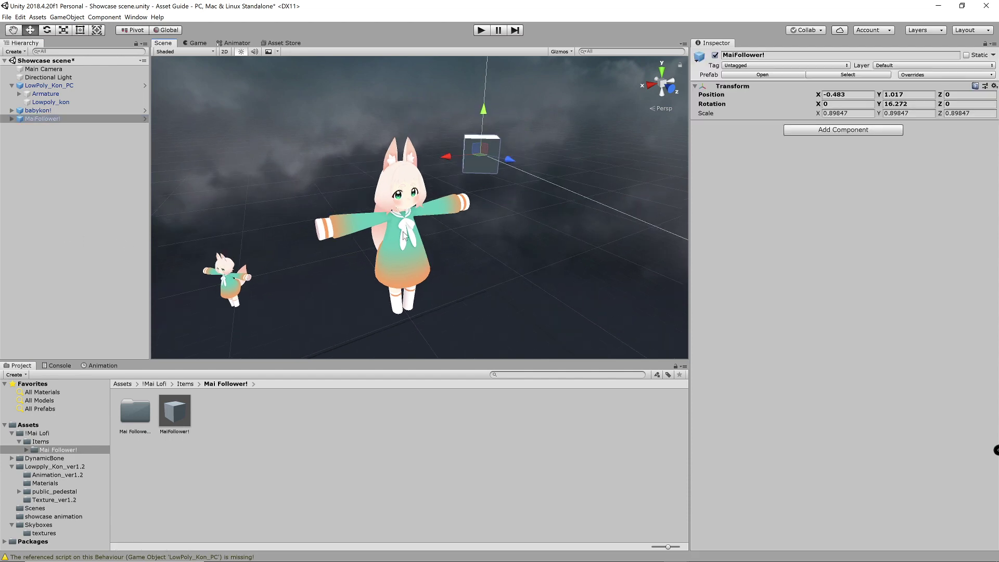
# - Expand MaiFollower! in the hierarchy through UnderMe!, Keep going! and Place Obj under me! down to the Cube
pyautogui.scroll(4, 420, 200)
pyautogui.moveTo(421, 201); pyautogui.dragTo(388, 224, button='middle')
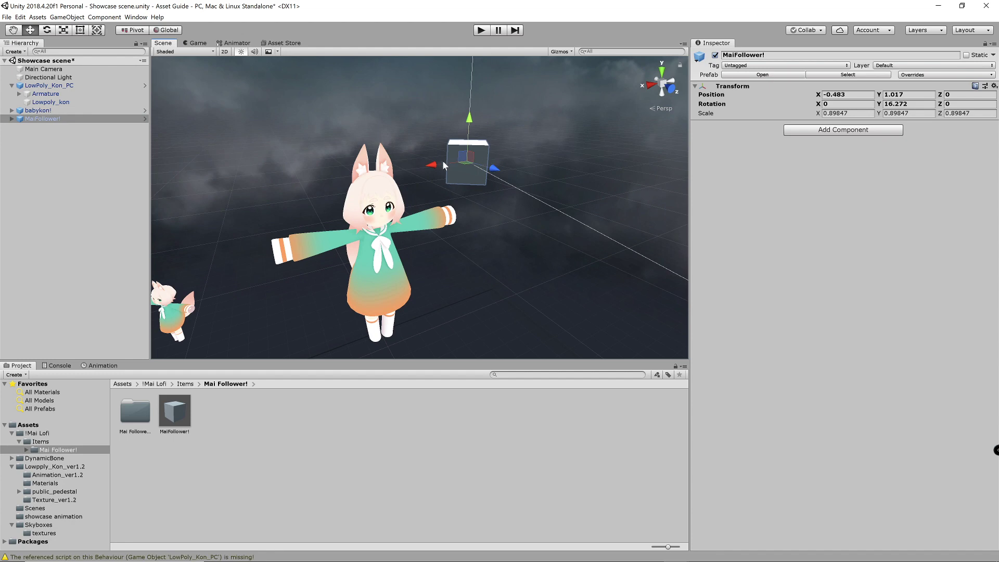
pyautogui.click(12, 119)
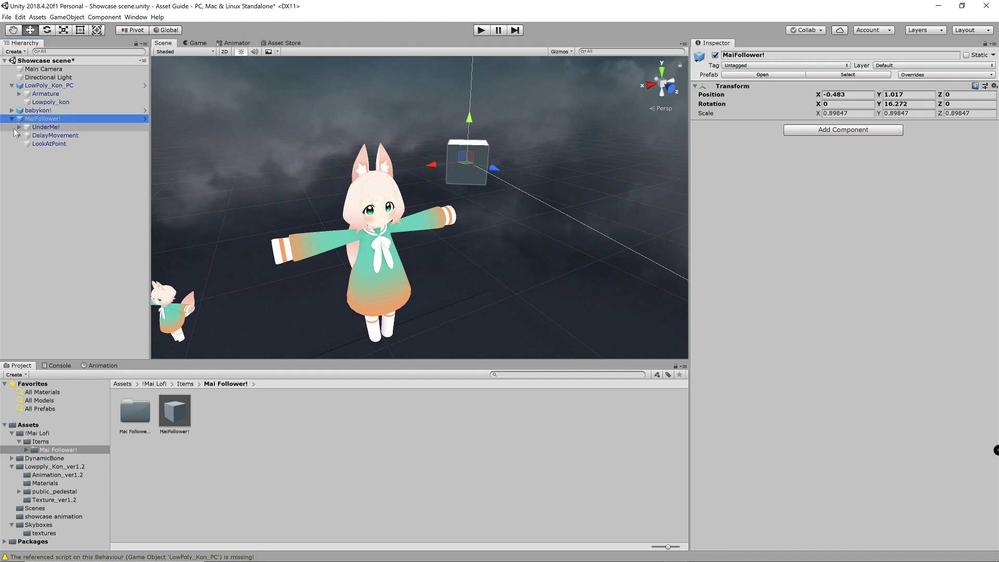
pyautogui.click(18, 127)
pyautogui.click(26, 135)
pyautogui.click(33, 144)
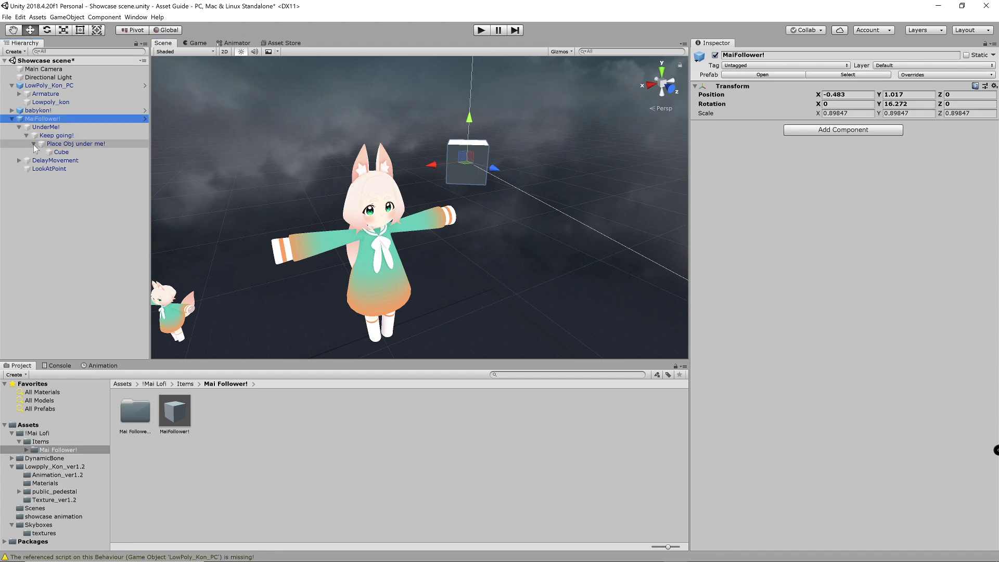
# - Inspect the components of UnderMe!, Keep going!, Place Obj under me! and the Cube inside MaiFollower!
pyautogui.moveTo(362, 184); pyautogui.dragTo(332, 167, button='right')
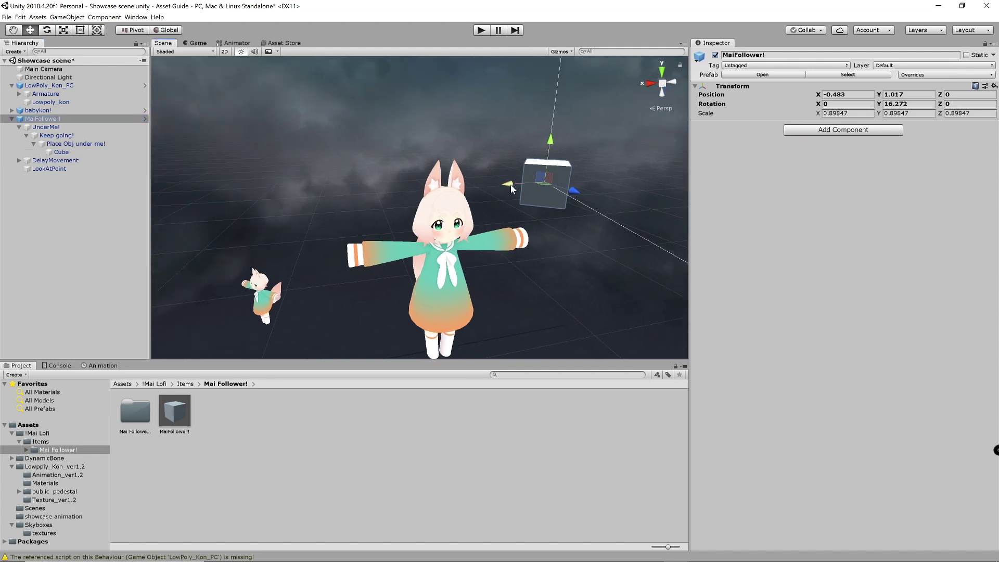
pyautogui.moveTo(508, 215); pyautogui.dragTo(502, 184, button='middle')
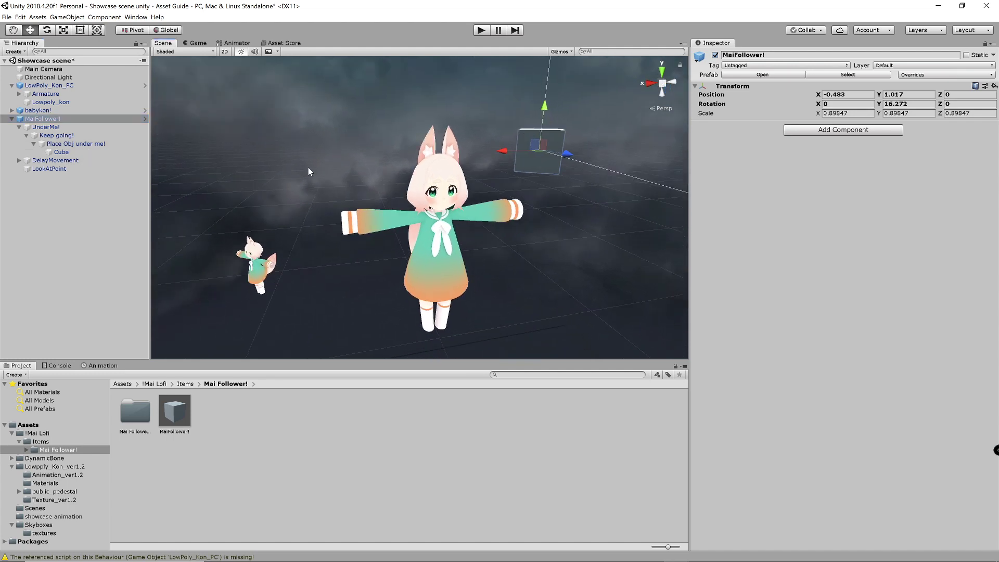
pyautogui.click(34, 127)
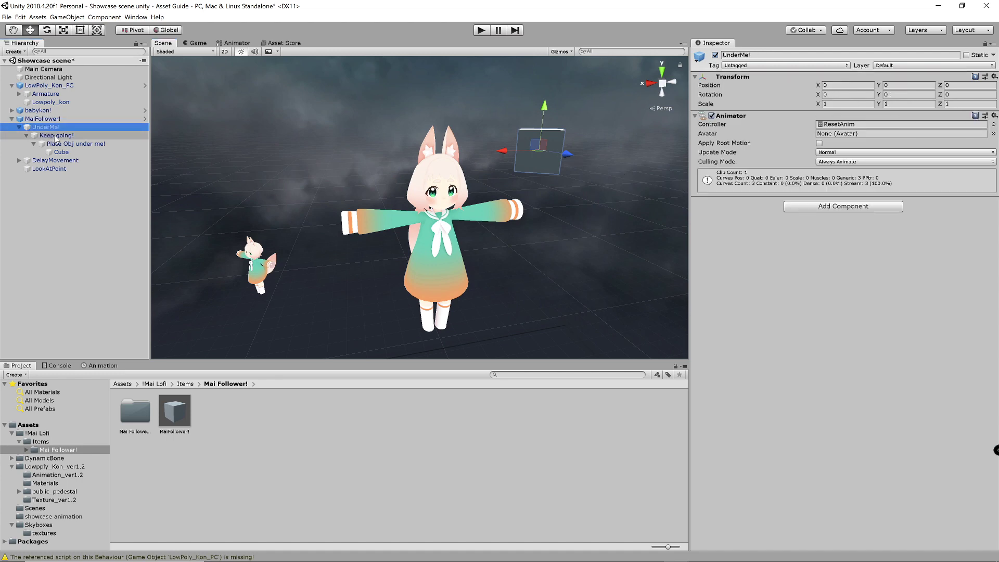
pyautogui.click(56, 136)
pyautogui.click(67, 144)
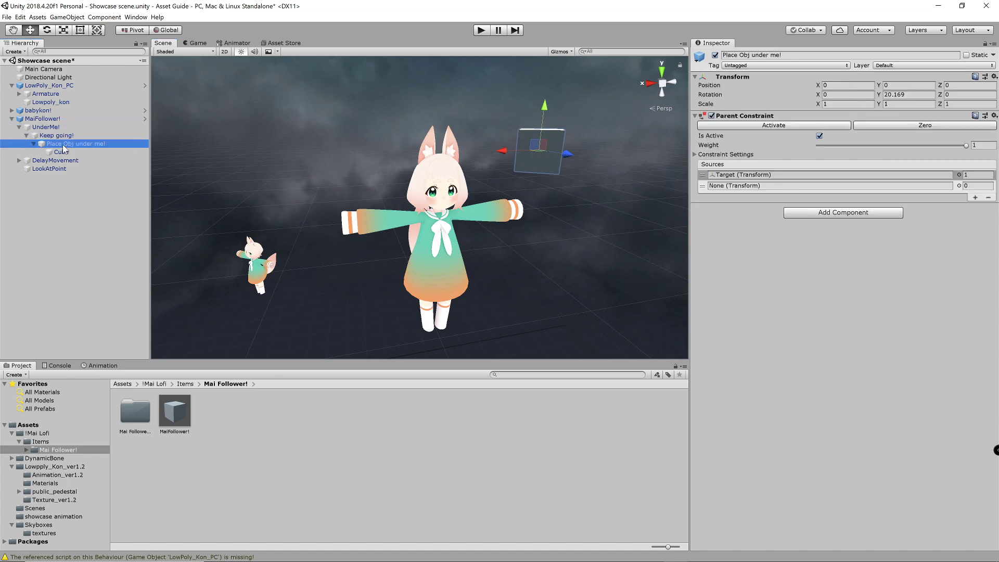
pyautogui.moveTo(208, 195); pyautogui.dragTo(219, 204, button='right')
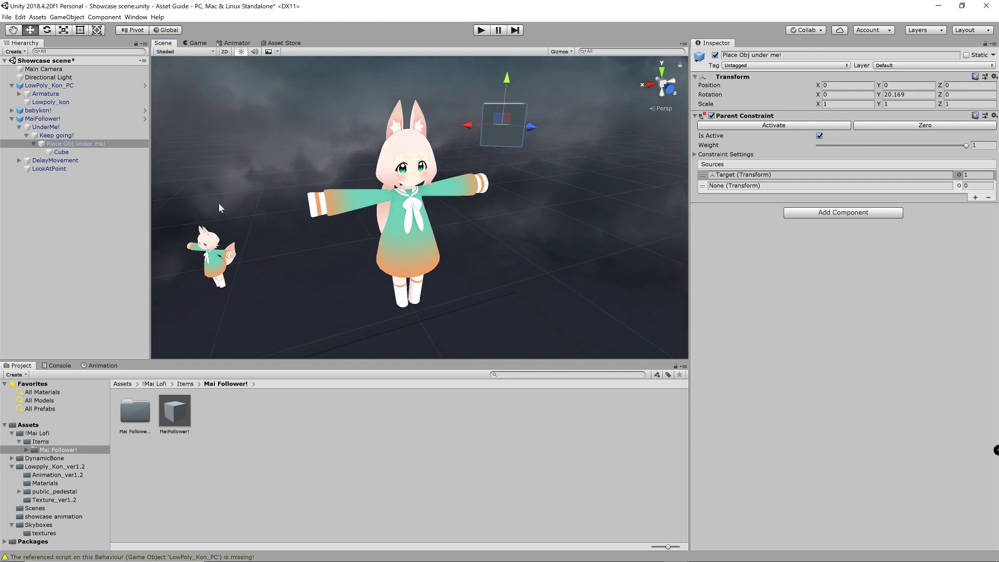
pyautogui.click(61, 152)
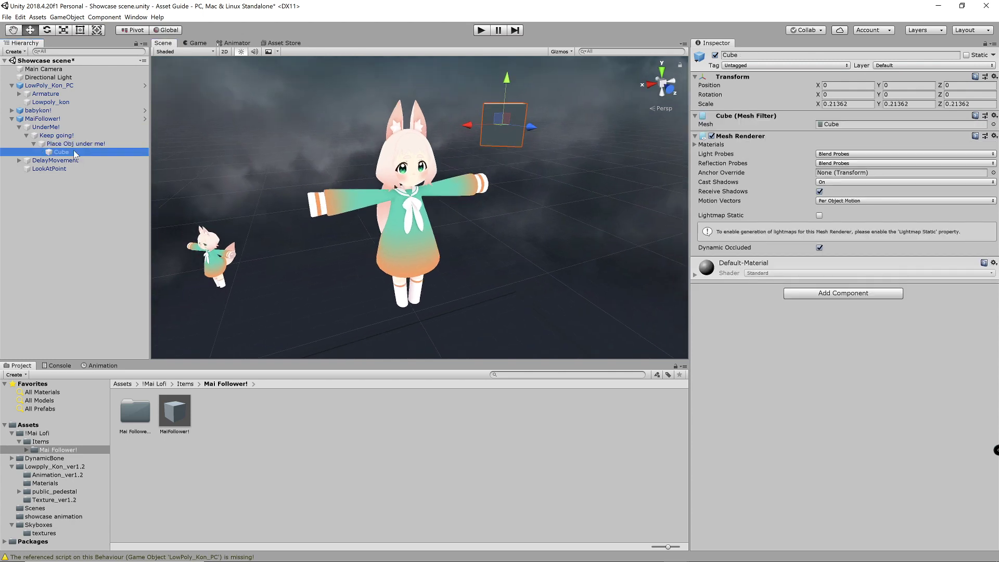
# - Unpack the MaiFollower! prefab instance in the scene
pyautogui.click(37, 119)
pyautogui.rightClick(35, 120)
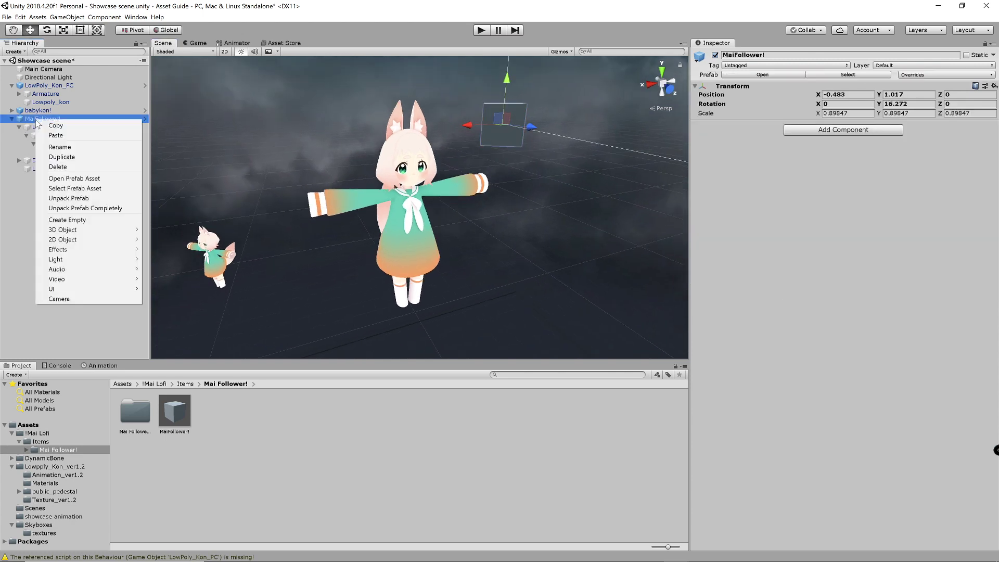
pyautogui.rightClick(29, 120)
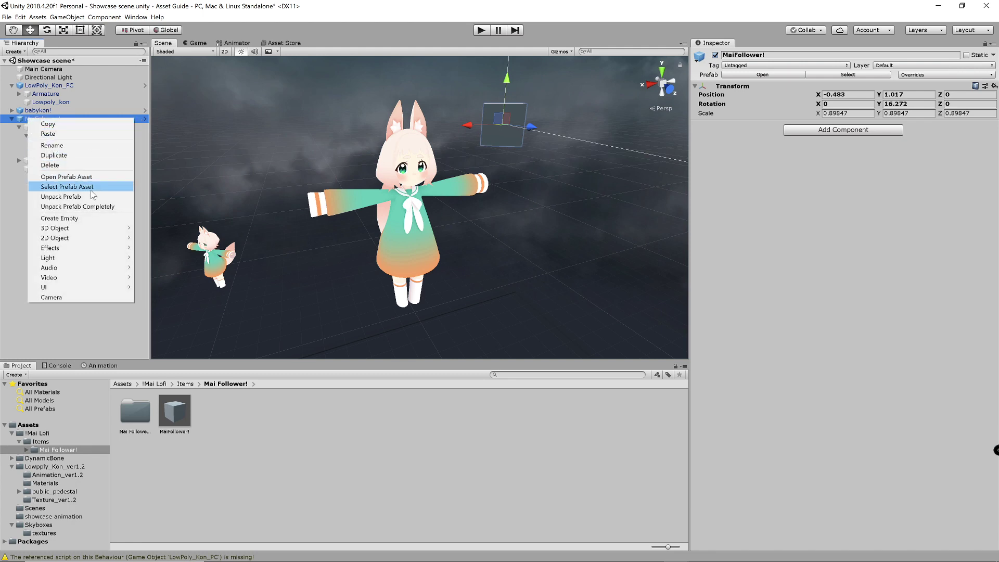
pyautogui.click(82, 198)
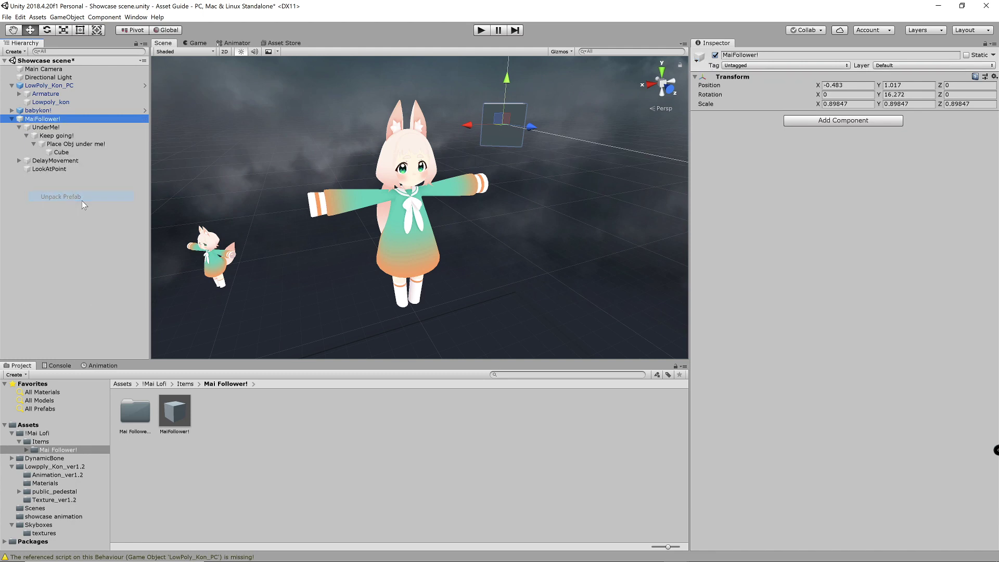
# - Delete the placeholder Cube from the Place Obj under me! object
pyautogui.click(61, 153)
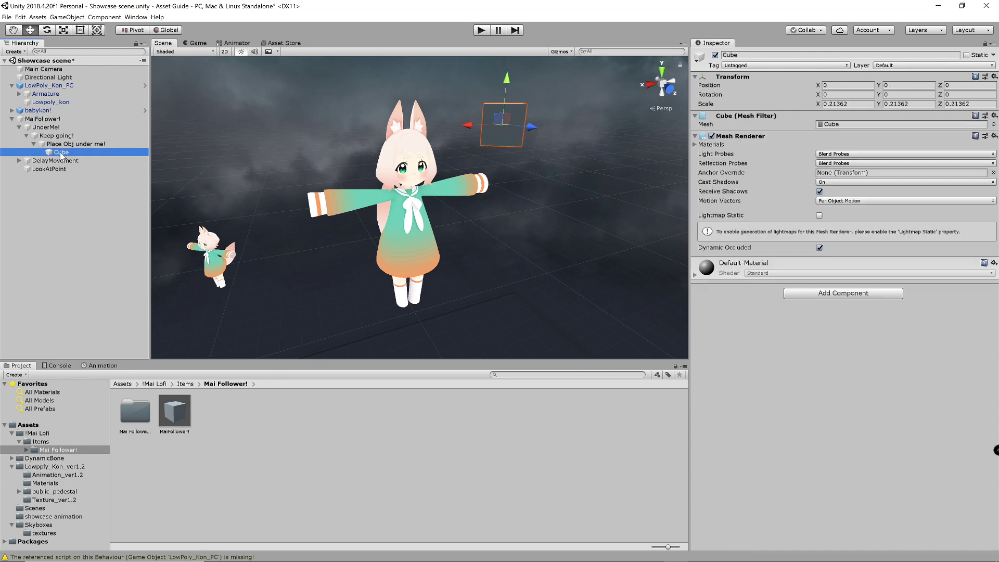
pyautogui.moveTo(61, 154); pyautogui.dragTo(84, 149)
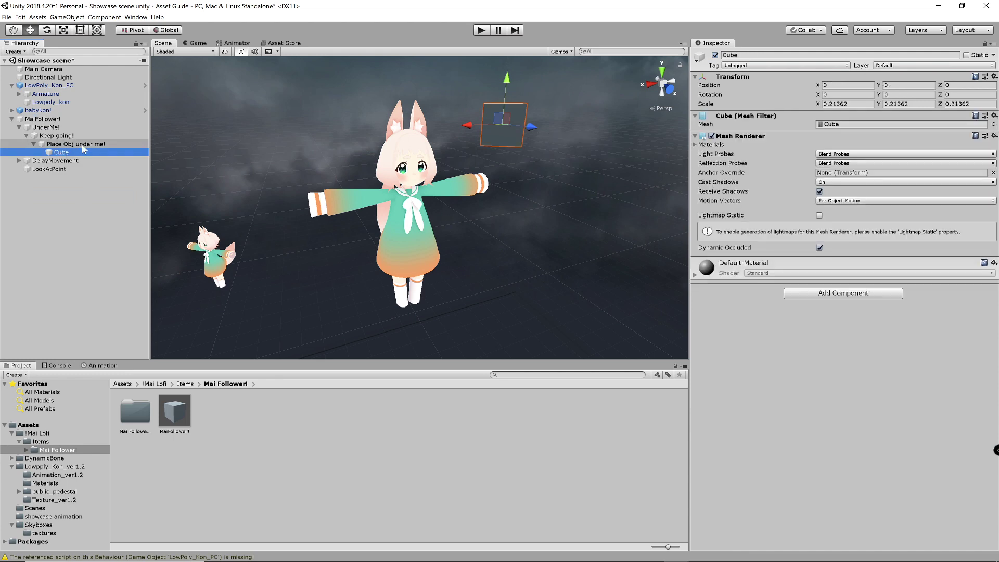
pyautogui.press('Delete')
# - Make babykon! a child of the Place Obj under me! object inside MaiFollower!
pyautogui.moveTo(270, 187); pyautogui.dragTo(240, 184, button='right')
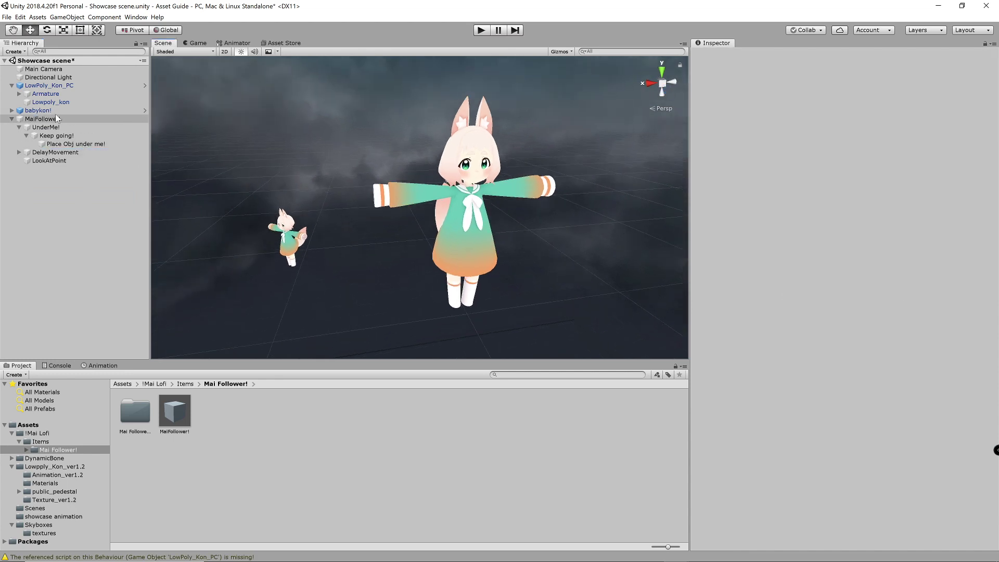
pyautogui.click(42, 110)
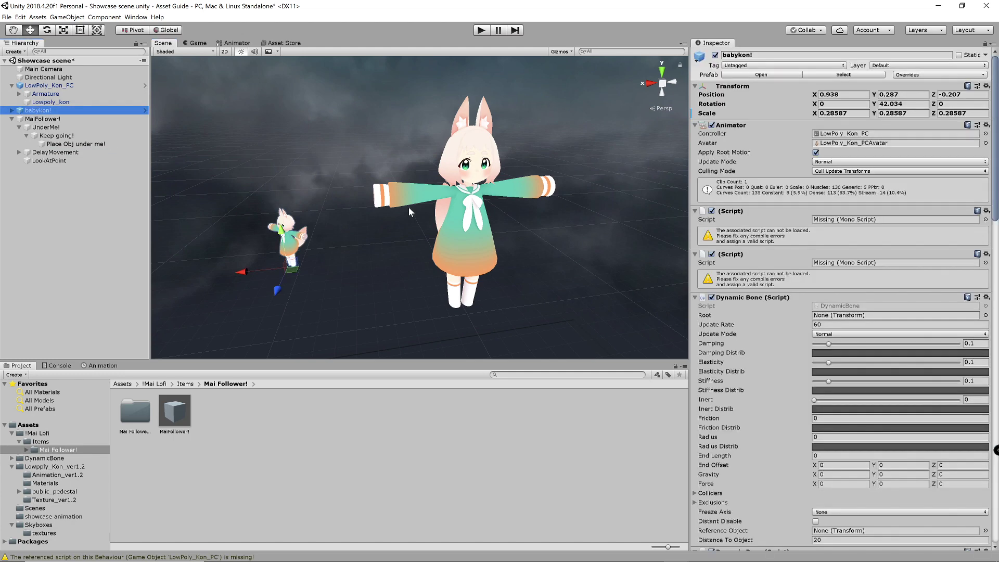
pyautogui.moveTo(37, 113); pyautogui.dragTo(87, 146)
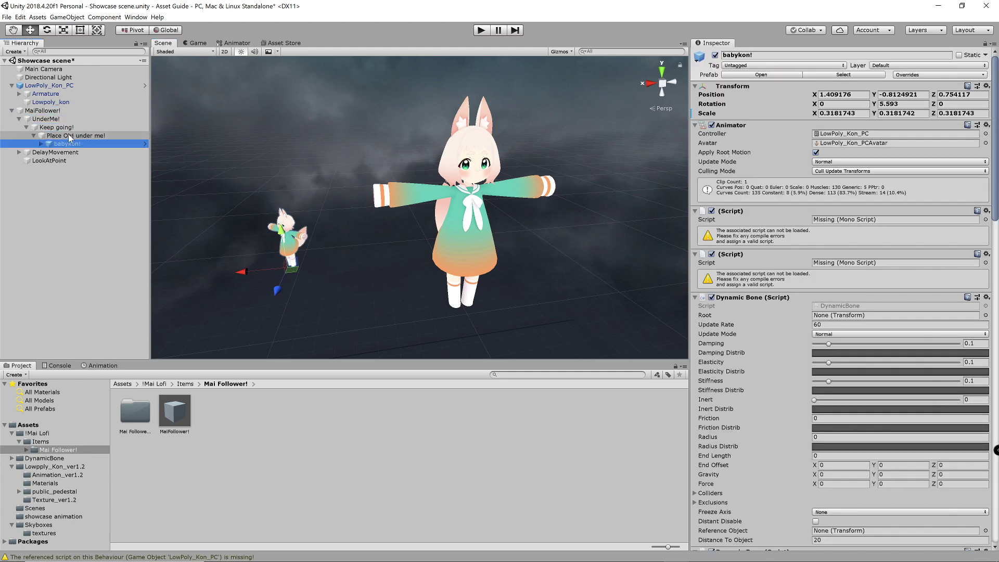
# - Set babykon!'s position to 0, 0, 0 and its Y rotation to 0
pyautogui.keyDown('alt'); pyautogui.moveTo(211, 184); pyautogui.dragTo(341, 235); pyautogui.keyUp('alt')
pyautogui.moveTo(322, 225); pyautogui.dragTo(325, 224, button='middle')
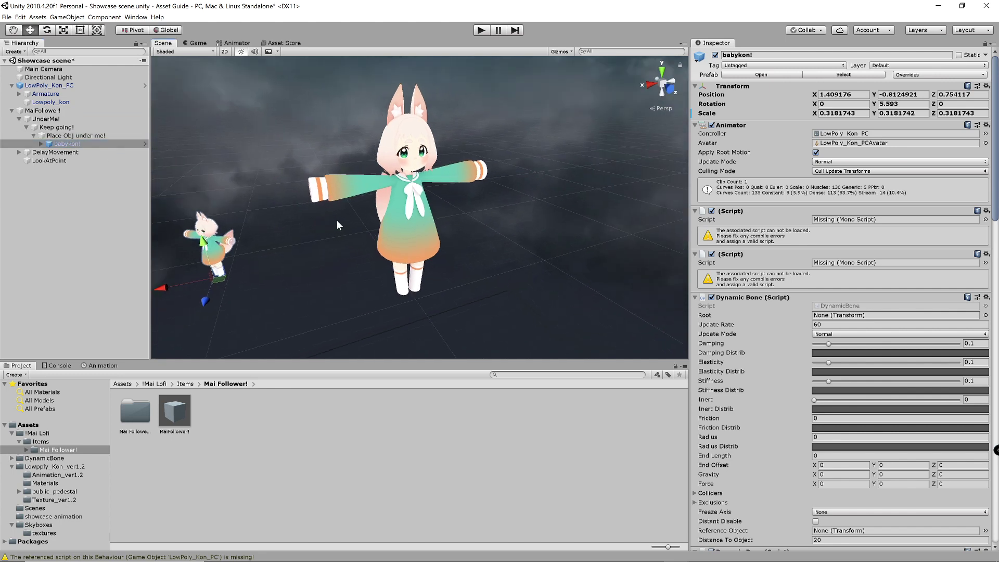
pyautogui.keyDown('alt'); pyautogui.moveTo(338, 225); pyautogui.dragTo(434, 205); pyautogui.keyUp('alt')
pyautogui.click(843, 95)
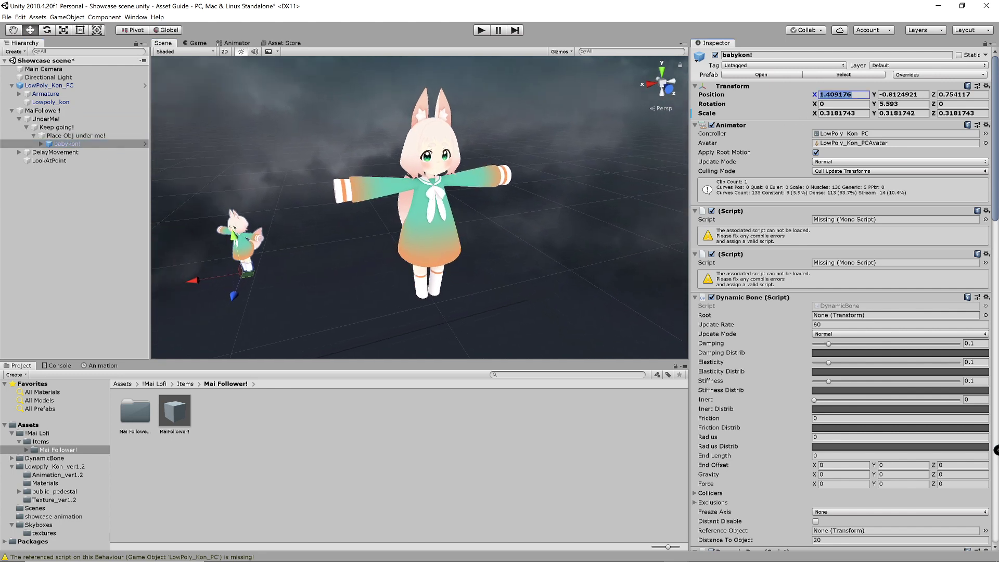
pyautogui.write('0')
pyautogui.press('Tab')
pyautogui.write('0')
pyautogui.press('Tab')
pyautogui.write('0')
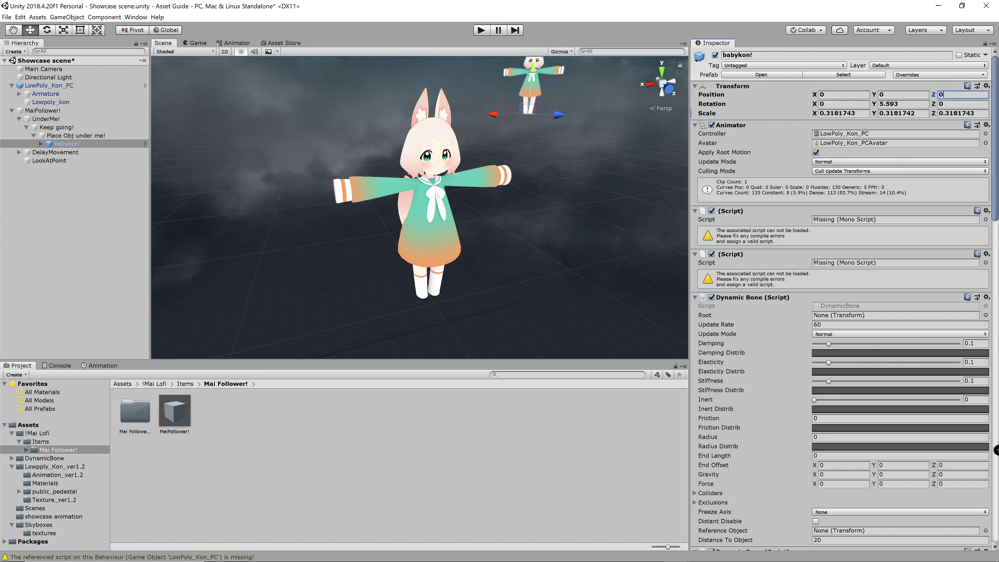
pyautogui.click(880, 104)
pyautogui.write('0')
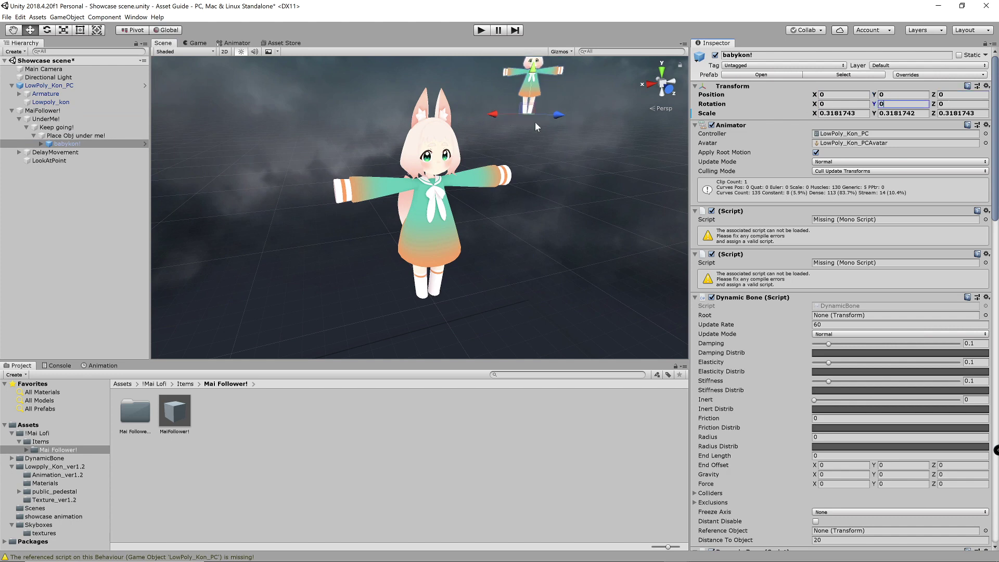
# - Move the MaiFollower! object to about X -0.378, Y 0.894, Z -0.007, beside the avatar
pyautogui.keyDown('alt'); pyautogui.moveTo(536, 122); pyautogui.dragTo(488, 142); pyautogui.keyUp('alt')
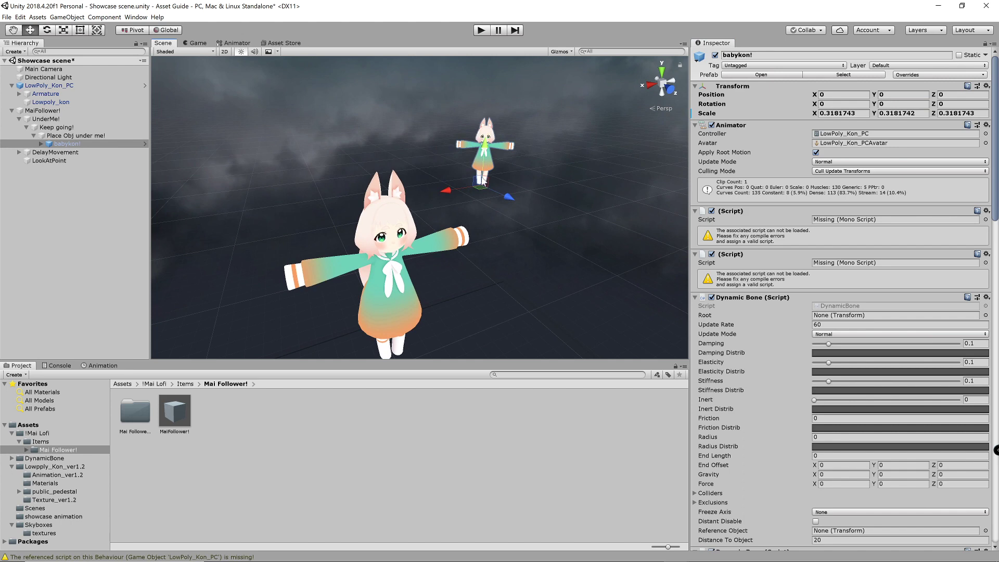
pyautogui.moveTo(400, 153); pyautogui.dragTo(398, 169, button='right')
pyautogui.moveTo(399, 169); pyautogui.dragTo(328, 176, button='middle')
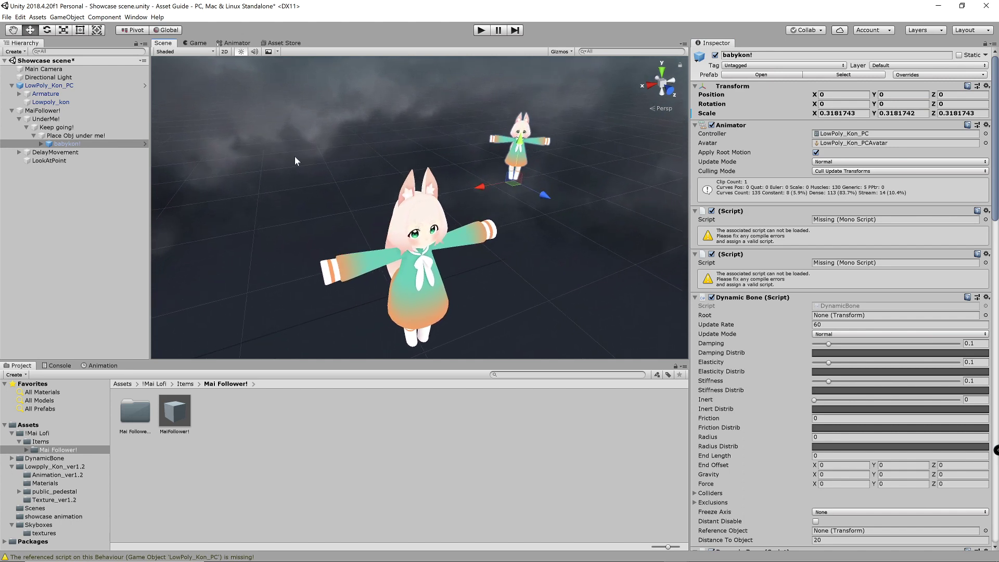
pyautogui.click(40, 111)
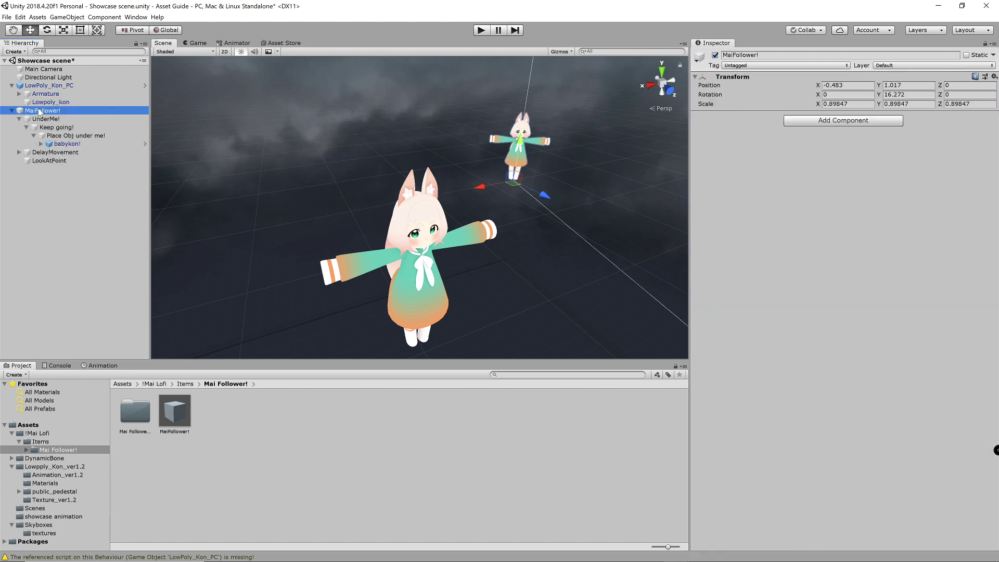
pyautogui.keyDown('alt'); pyautogui.moveTo(290, 188); pyautogui.dragTo(304, 171); pyautogui.keyUp('alt')
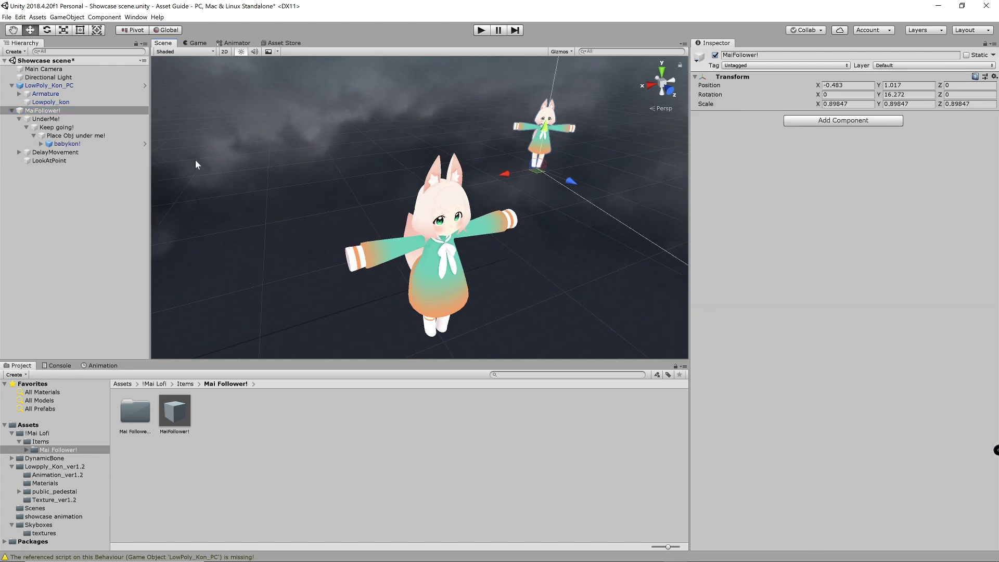
pyautogui.keyDown('alt'); pyautogui.moveTo(209, 154); pyautogui.dragTo(330, 158); pyautogui.keyUp('alt')
pyautogui.moveTo(330, 158); pyautogui.dragTo(401, 140, button='middle')
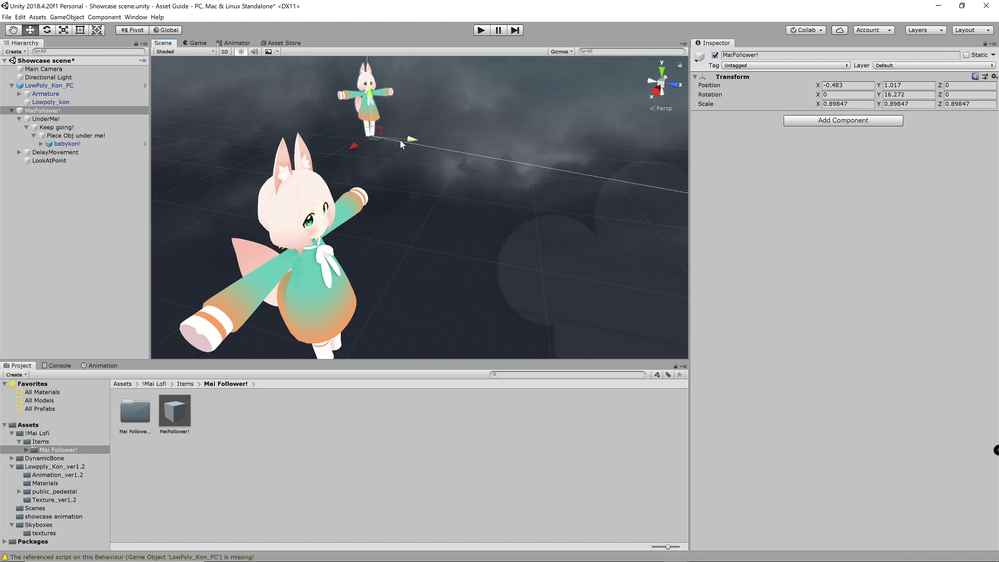
pyautogui.keyDown('alt'); pyautogui.moveTo(401, 144); pyautogui.dragTo(241, 145); pyautogui.keyUp('alt')
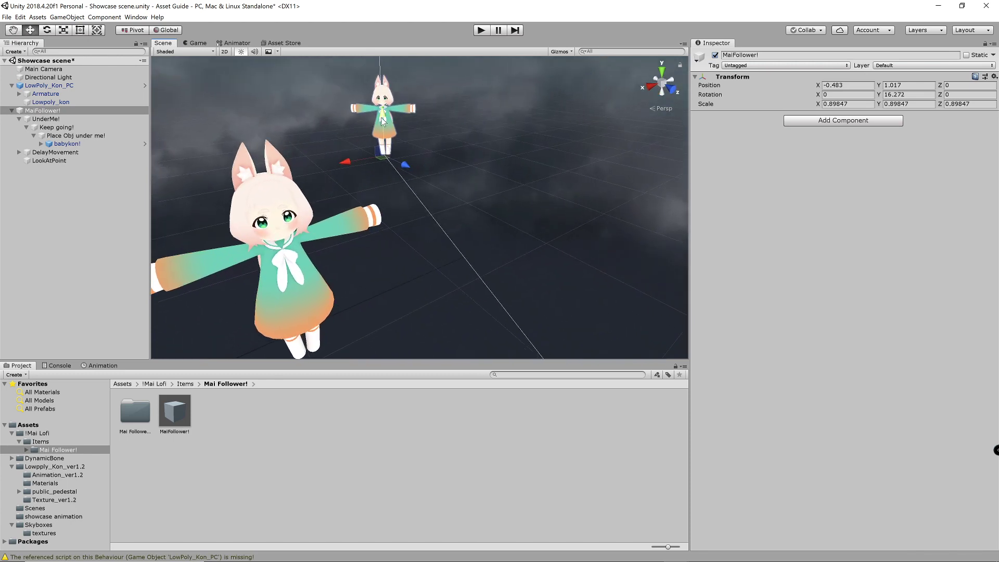
pyautogui.moveTo(383, 121); pyautogui.dragTo(382, 138)
pyautogui.moveTo(350, 189); pyautogui.dragTo(375, 200)
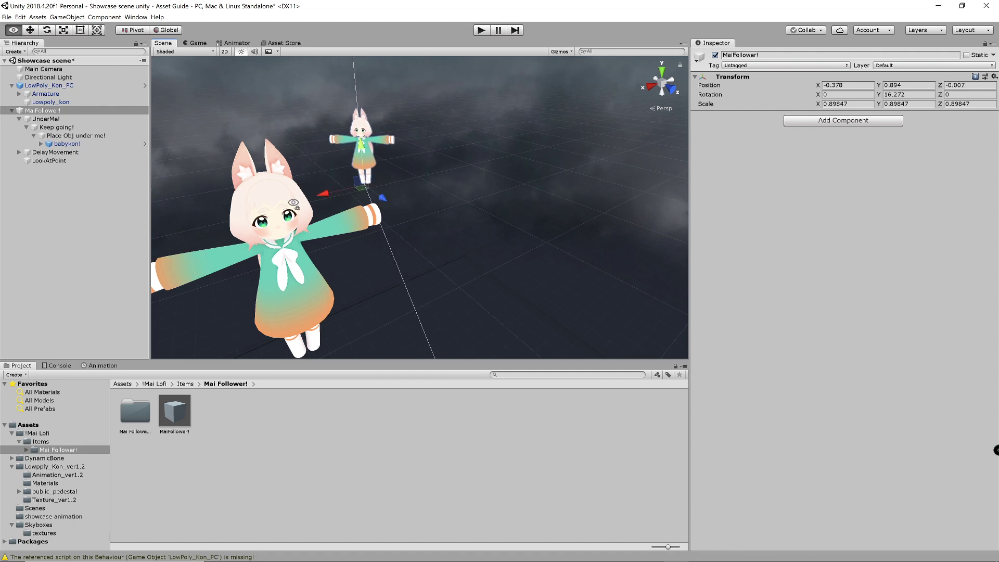
# - Scale the MaiFollower! object down uniformly to about 0.656 on all axes
pyautogui.moveTo(295, 204); pyautogui.dragTo(328, 190, button='right')
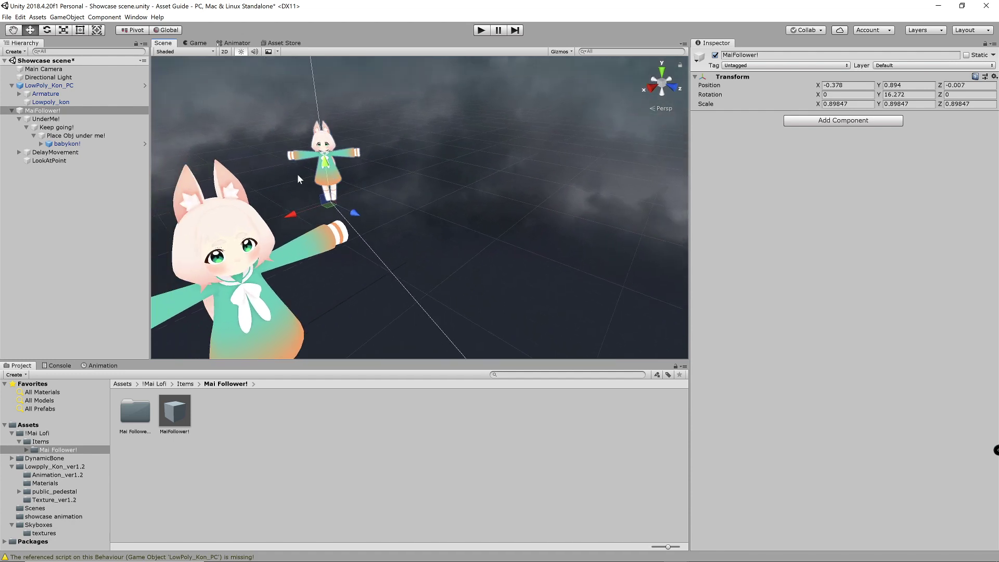
pyautogui.press('e')
pyautogui.press('r')
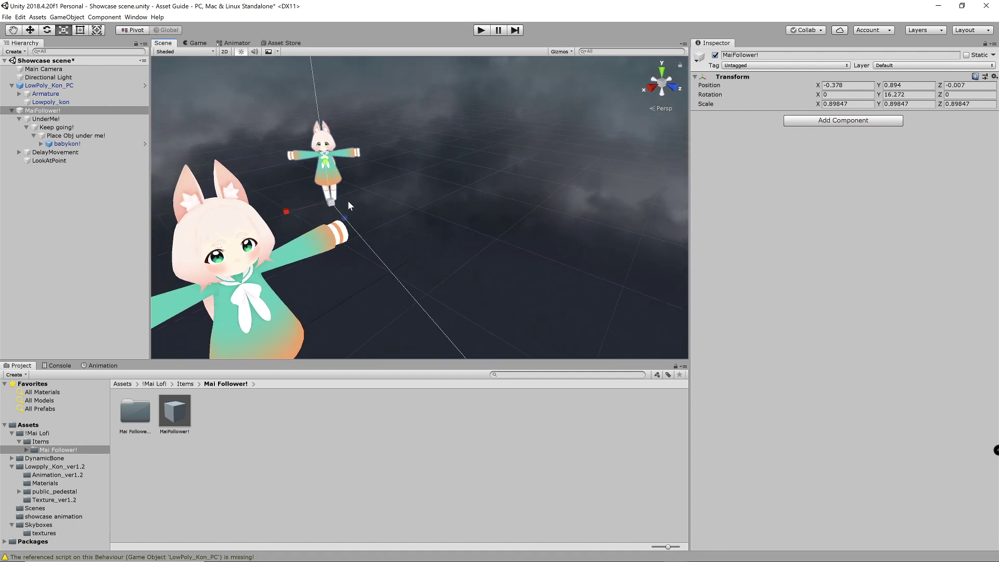
pyautogui.moveTo(336, 207)
pyautogui.mouseDown()
pyautogui.moveTo(364, 183)
pyautogui.moveTo(380, 194)
pyautogui.moveTo(339, 210)
pyautogui.moveTo(317, 200)
pyautogui.mouseUp()
# - Move LookAtPoint inside MaiFollower! to about X 0.374, Y 0, Z 0.752, in front of the small follower
pyautogui.moveTo(397, 186); pyautogui.dragTo(336, 195, button='right')
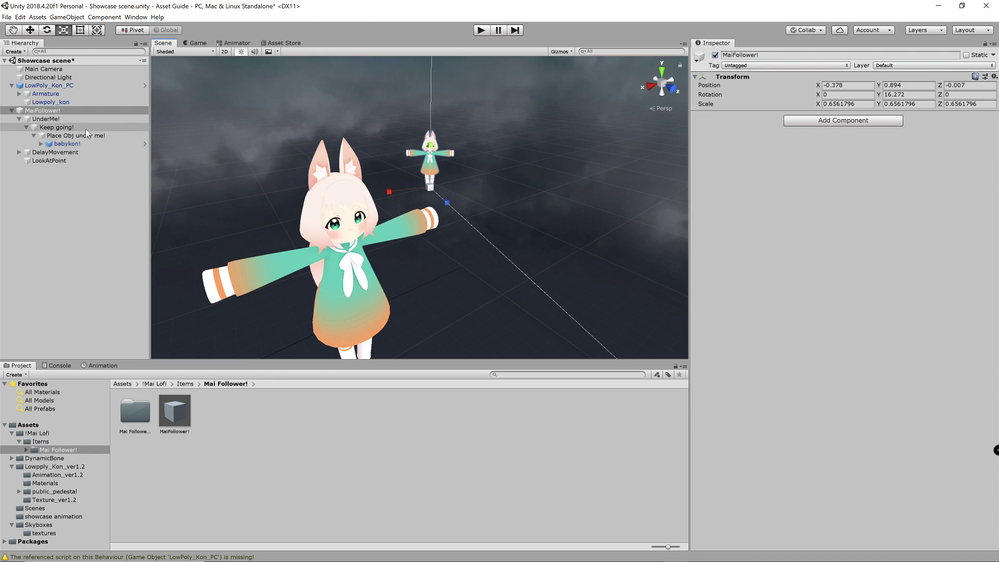
pyautogui.click(46, 161)
pyautogui.press('f')
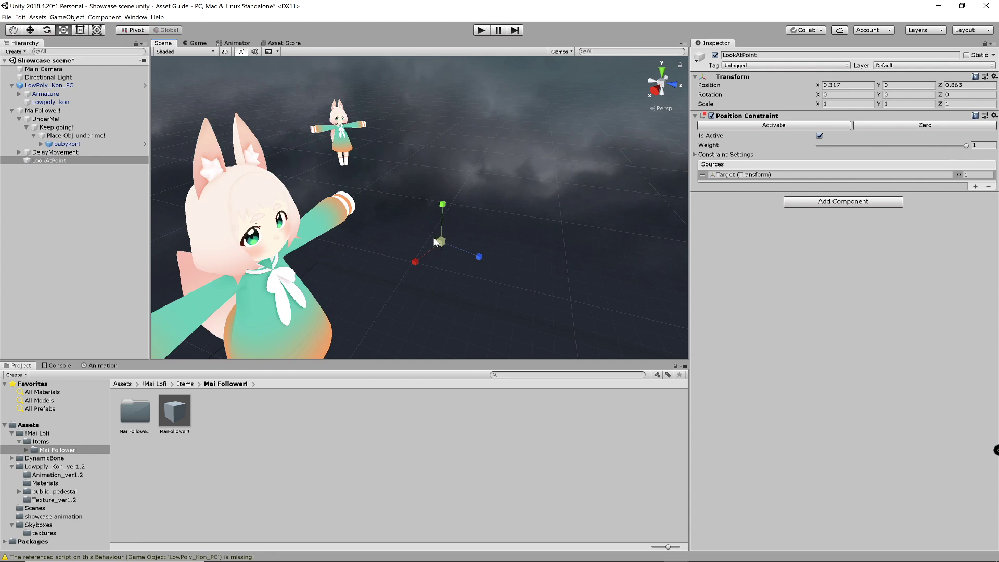
pyautogui.press('q')
pyautogui.press('w')
pyautogui.keyDown('alt'); pyautogui.moveTo(480, 245); pyautogui.dragTo(314, 222); pyautogui.keyUp('alt')
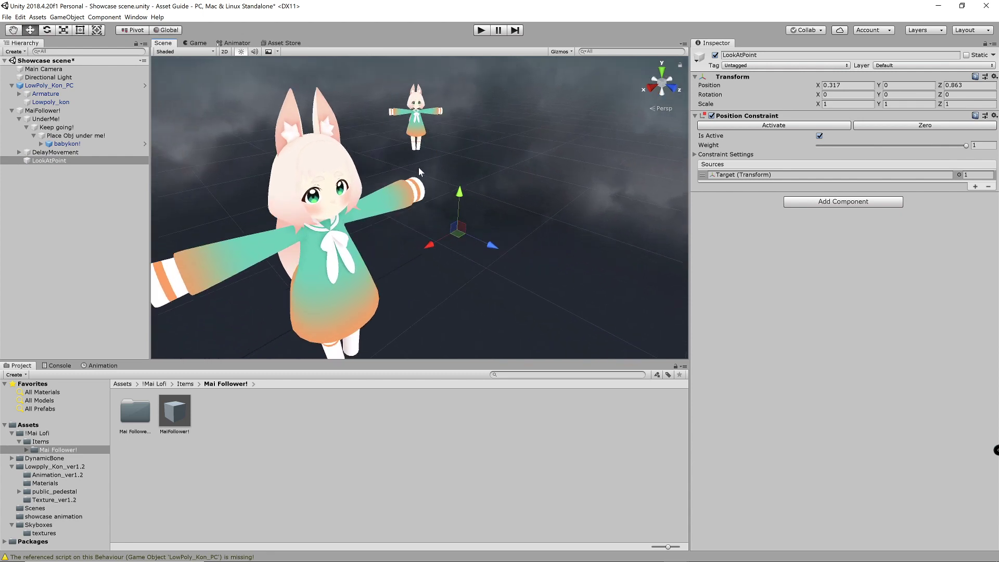
pyautogui.moveTo(486, 245)
pyautogui.mouseDown()
pyautogui.moveTo(580, 270)
pyautogui.moveTo(470, 250)
pyautogui.mouseUp()
pyautogui.moveTo(401, 238)
pyautogui.mouseDown()
pyautogui.moveTo(518, 178)
pyautogui.moveTo(394, 244)
pyautogui.moveTo(415, 236)
pyautogui.mouseUp()
pyautogui.moveTo(415, 237); pyautogui.dragTo(451, 240, button='right')
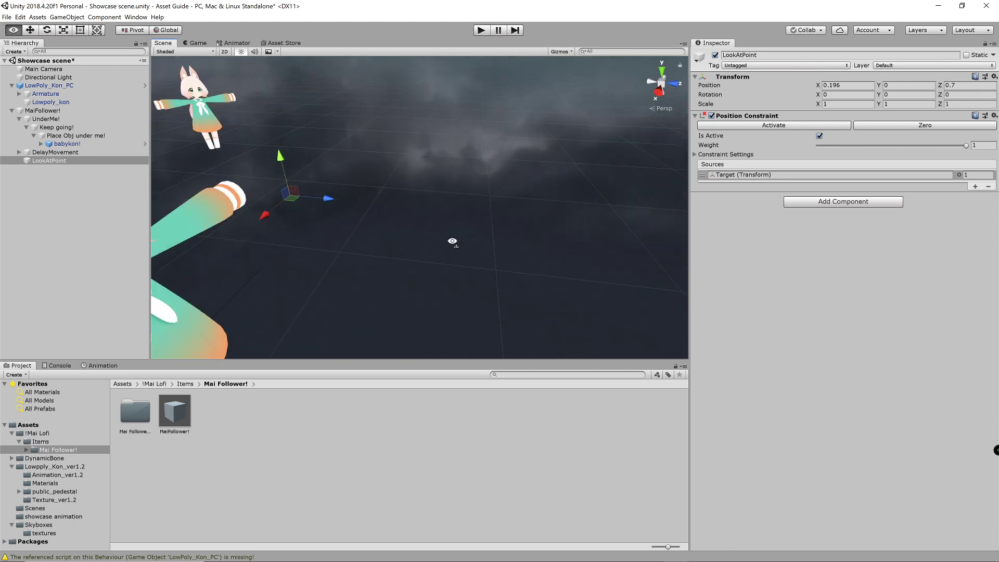
pyautogui.moveTo(450, 240); pyautogui.dragTo(484, 212, button='middle')
pyautogui.keyDown('alt'); pyautogui.moveTo(483, 211); pyautogui.dragTo(373, 207); pyautogui.keyUp('alt')
pyautogui.moveTo(373, 207); pyautogui.dragTo(307, 202, button='right')
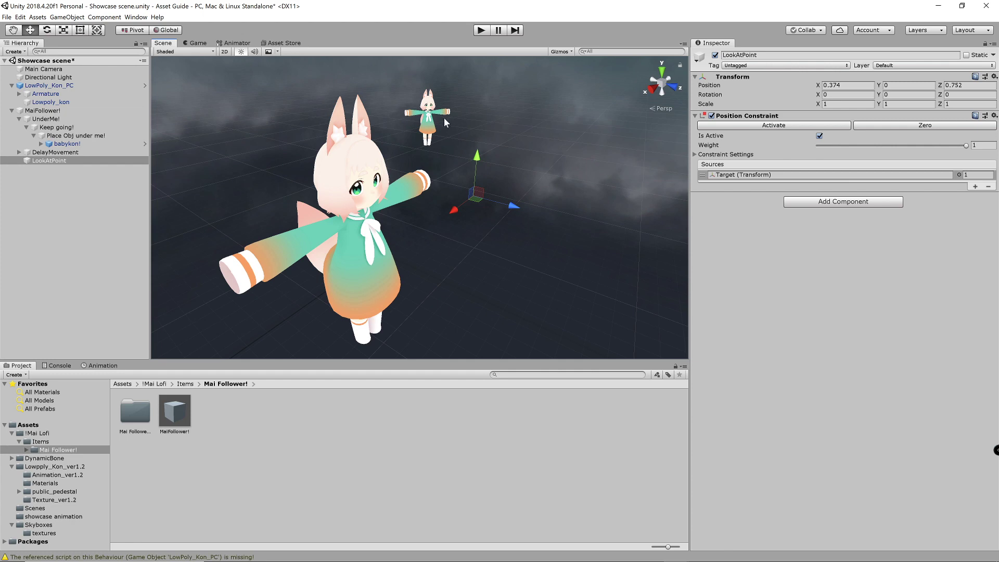
pyautogui.keyDown('alt'); pyautogui.moveTo(339, 214); pyautogui.dragTo(416, 225); pyautogui.keyUp('alt')
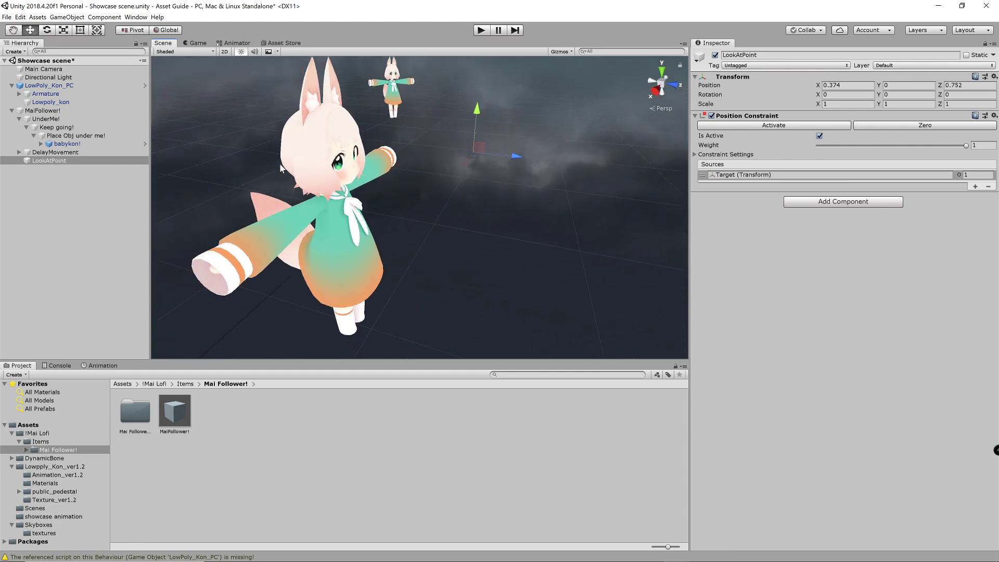
# - Collapse MaiFollower! in the hierarchy and make it a child of the LowPoly_Kon_PC avatar
pyautogui.click(11, 111)
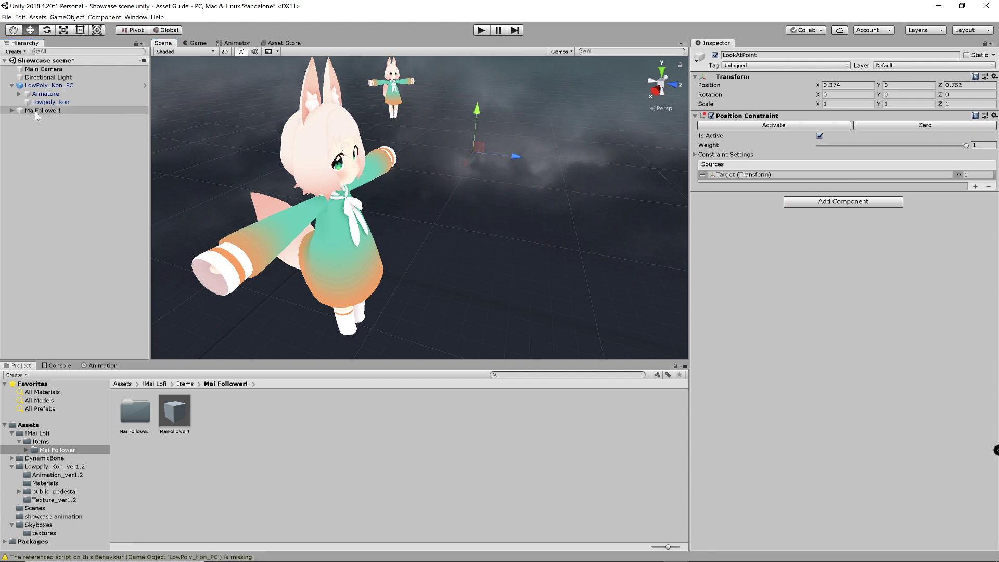
pyautogui.click(34, 111)
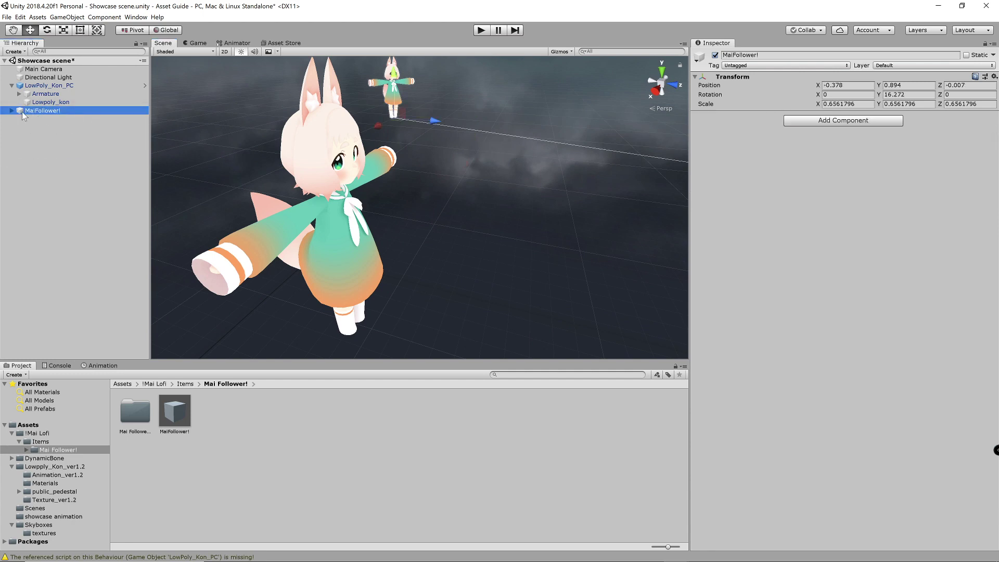
pyautogui.moveTo(85, 116); pyautogui.dragTo(60, 89)
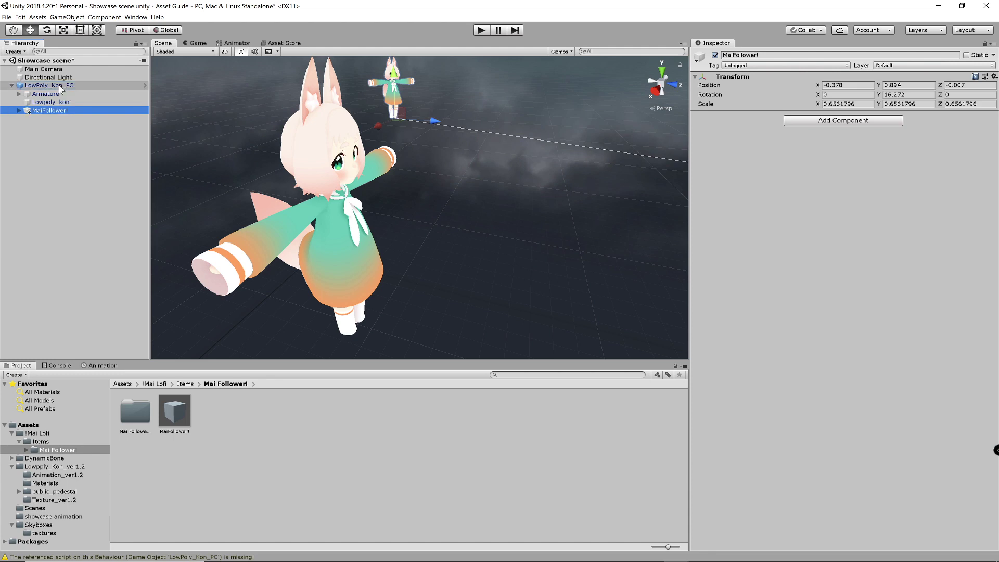
pyautogui.click(12, 86)
pyautogui.click(12, 85)
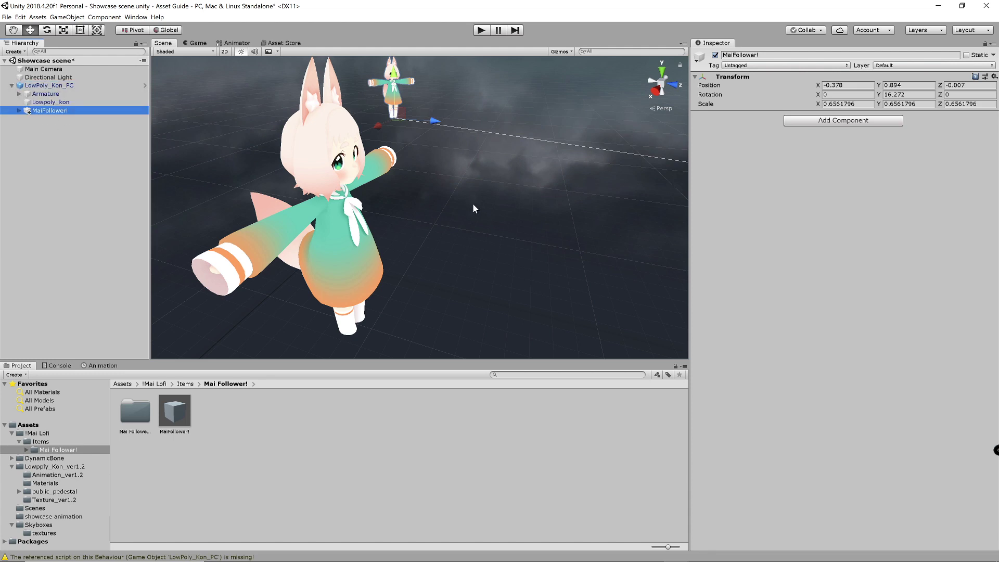
# - Start Play mode to run the follower setup and return to the Scene view
pyautogui.moveTo(475, 209); pyautogui.dragTo(431, 65, button='right')
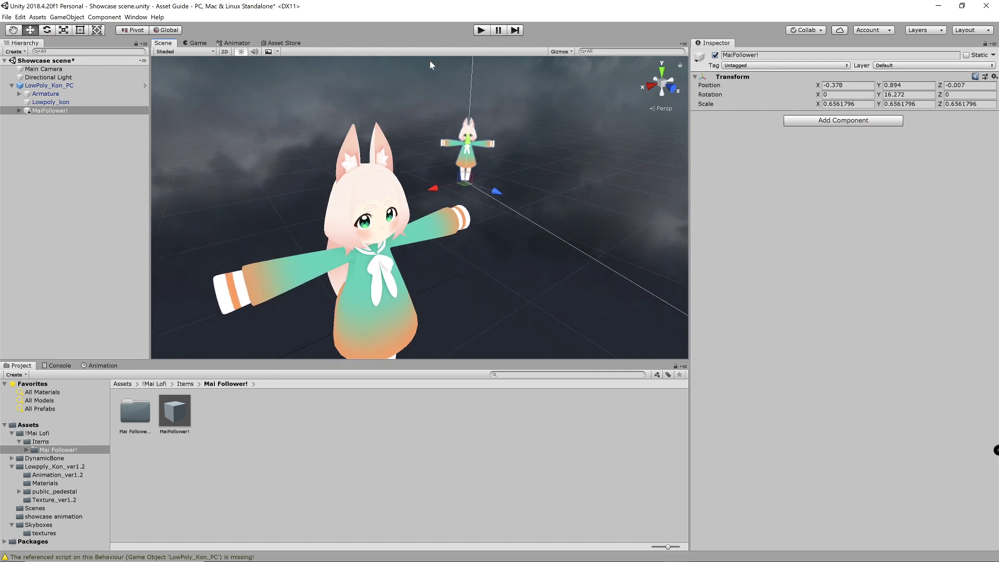
pyautogui.click(480, 33)
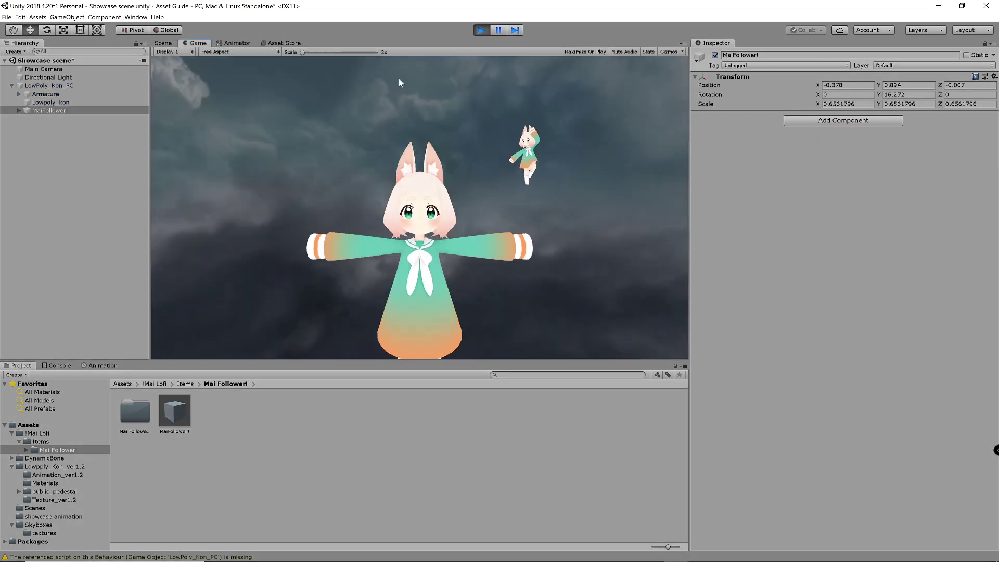
pyautogui.click(163, 42)
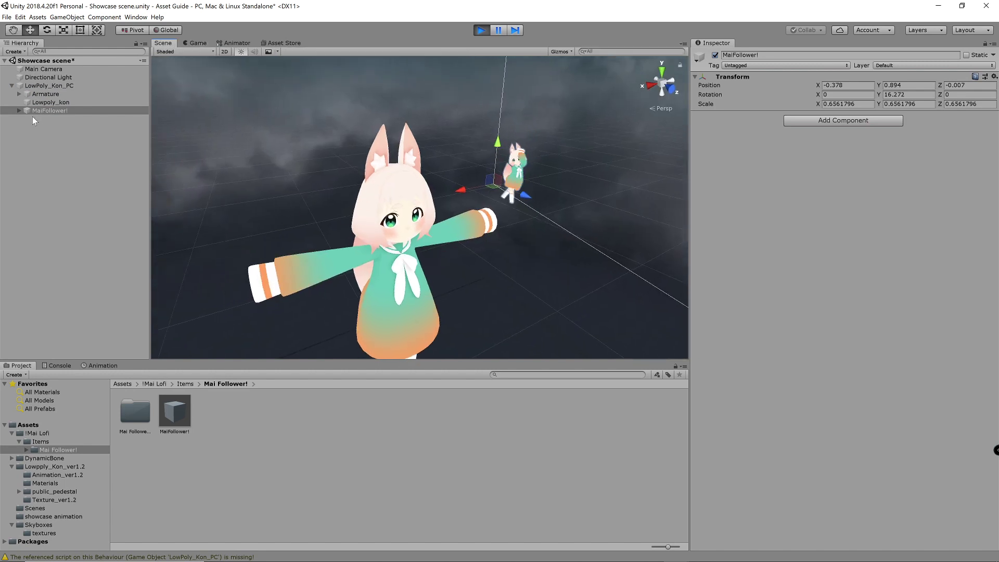
# - Test the follower by moving LowPoly_Kon_PC around the scene to about X -1.163, Z -0.373 and examining babykon! from several angles
pyautogui.click(52, 85)
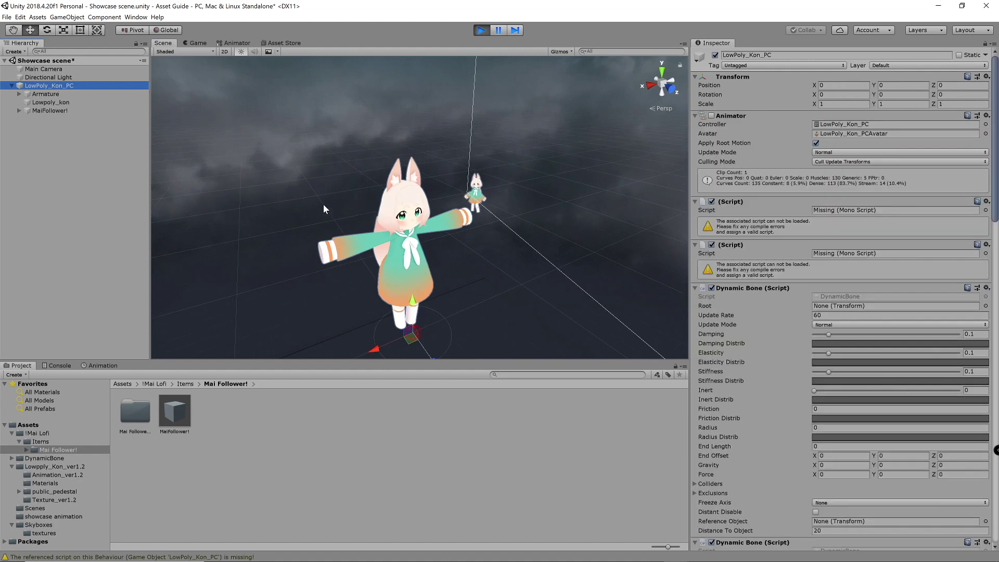
pyautogui.moveTo(334, 215); pyautogui.dragTo(338, 171, button='middle')
pyautogui.moveTo(408, 298); pyautogui.dragTo(331, 285)
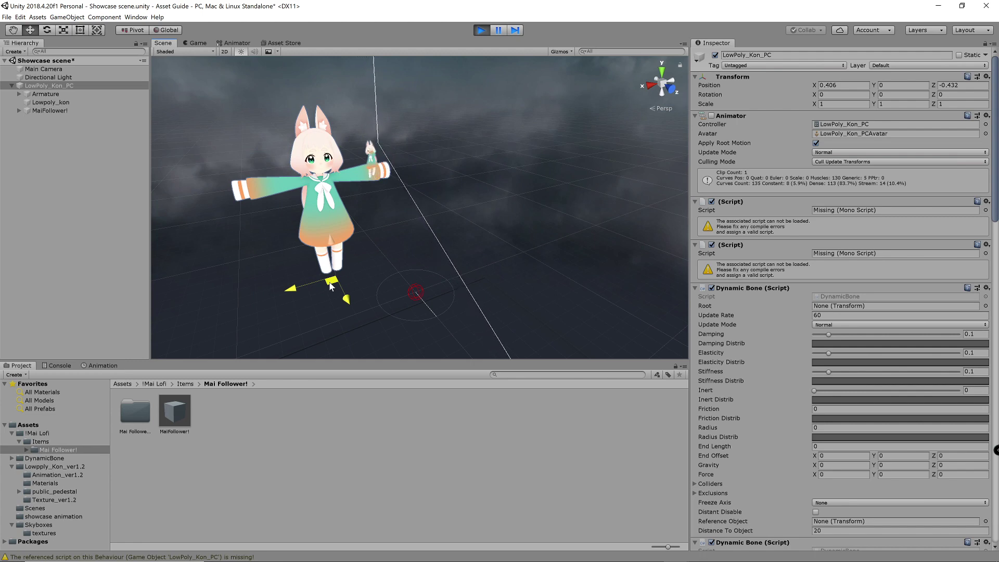
pyautogui.moveTo(331, 285); pyautogui.dragTo(506, 237)
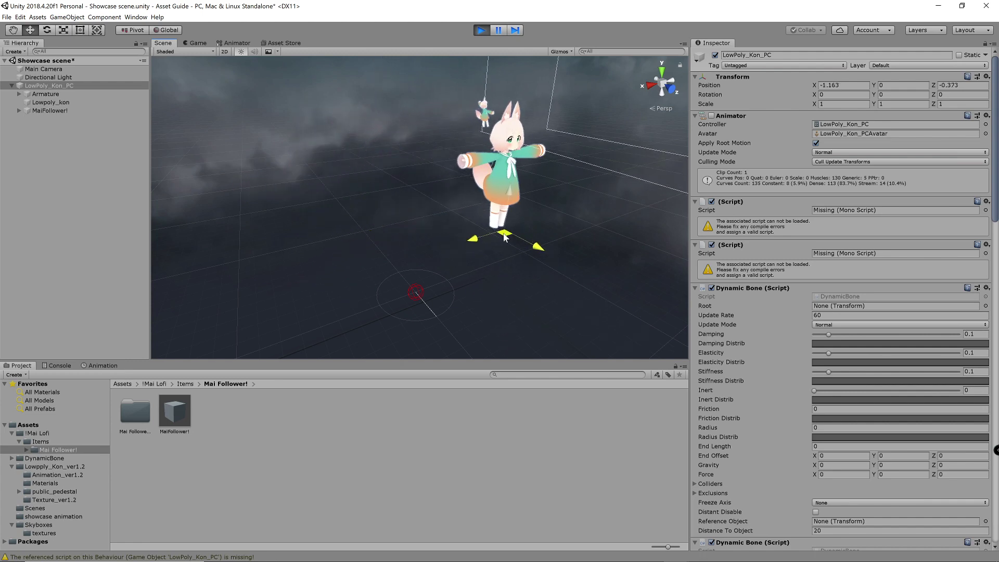
pyautogui.moveTo(492, 242); pyautogui.dragTo(411, 239, button='right')
pyautogui.moveTo(411, 239); pyautogui.dragTo(322, 271, button='middle')
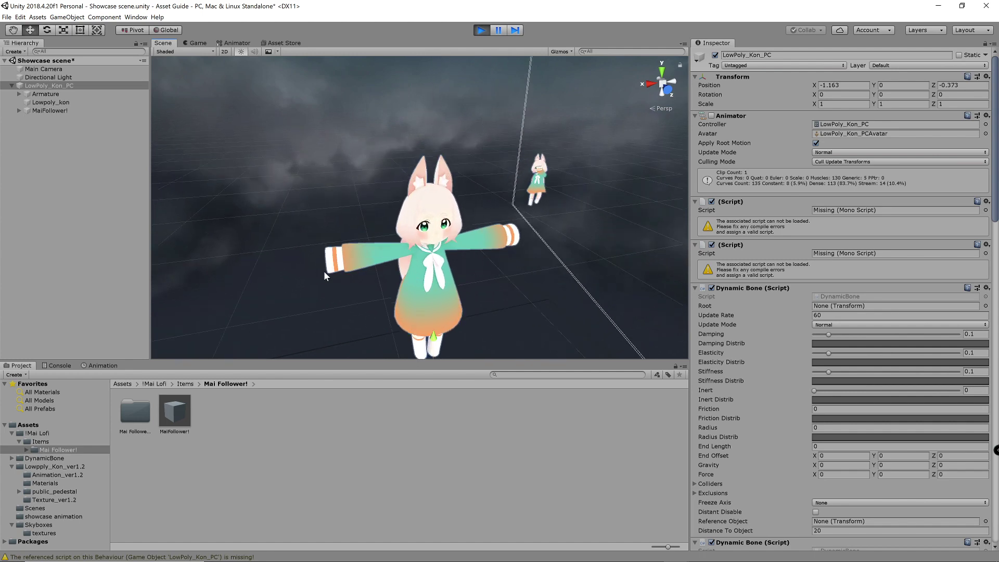
pyautogui.keyDown('alt'); pyautogui.moveTo(324, 271); pyautogui.dragTo(442, 236); pyautogui.keyUp('alt')
pyautogui.keyDown('alt'); pyautogui.moveTo(418, 221); pyautogui.dragTo(469, 214, button='right'); pyautogui.keyUp('alt')
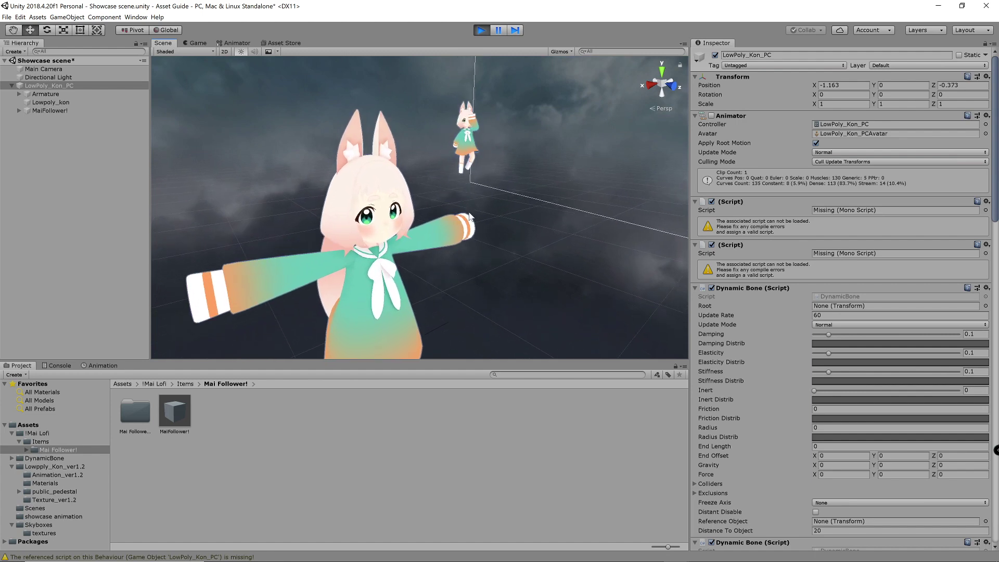